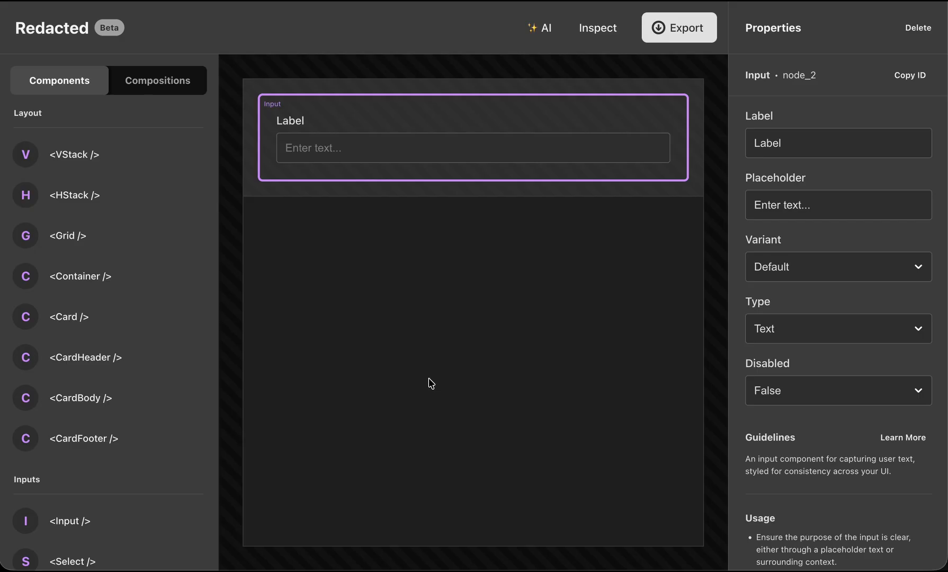
# Place a Card in the lower VStack's slot and set that VStack's horizontal alignment to Stretch.
pyautogui.click(78, 329)
pyautogui.click(348, 205)
pyautogui.click(790, 210)
pyautogui.click(789, 251)
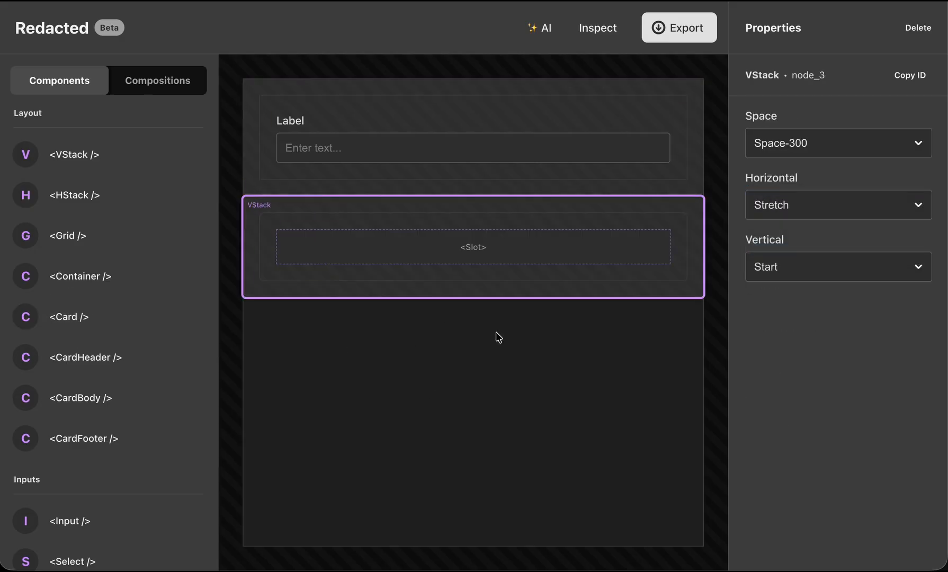
pyautogui.click(588, 35)
pyautogui.click(580, 38)
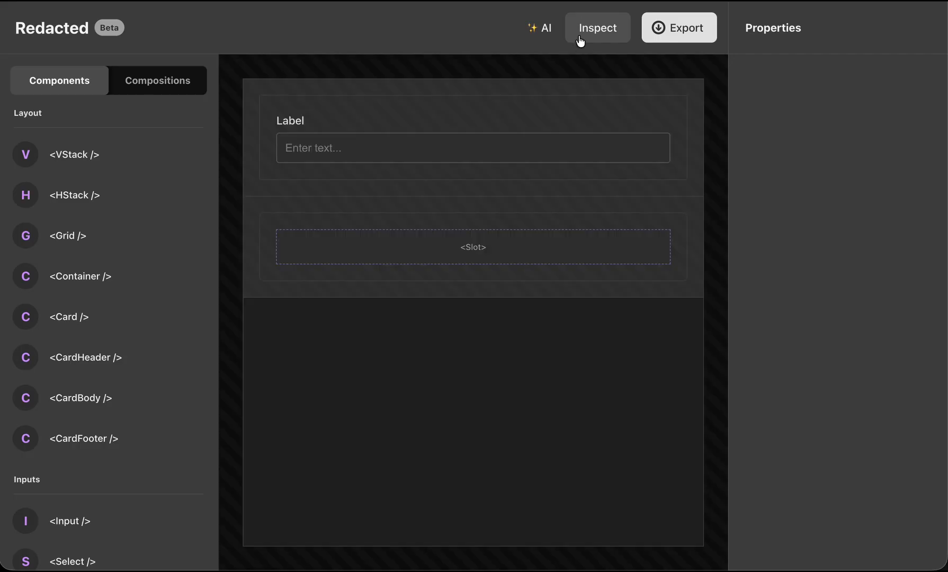
# Nest the lower VStack inside the upper VStack below the Input, and set the upper VStack's horizontal alignment to Stretch.
pyautogui.click(258, 208)
pyautogui.moveTo(258, 208); pyautogui.dragTo(296, 226)
pyautogui.click(256, 91)
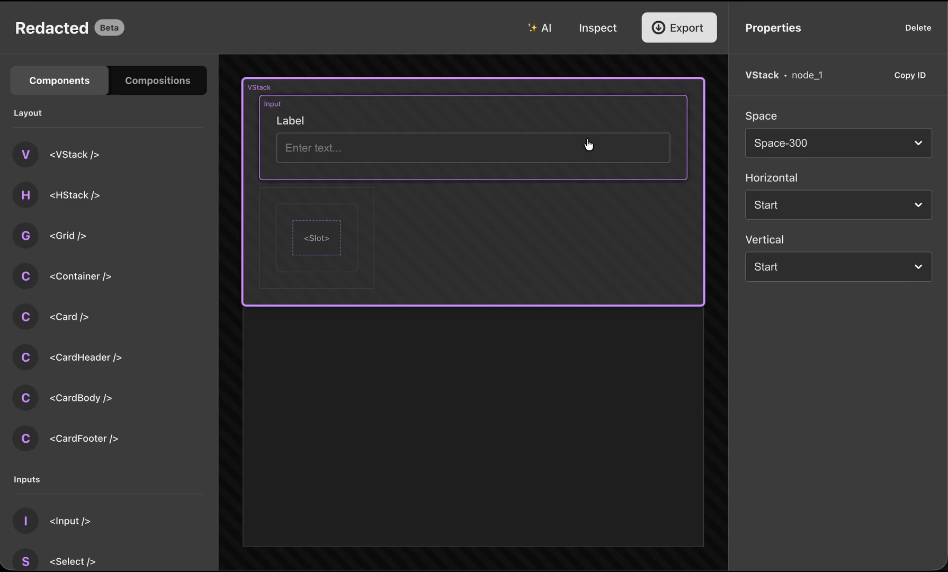
pyautogui.click(773, 207)
pyautogui.click(802, 249)
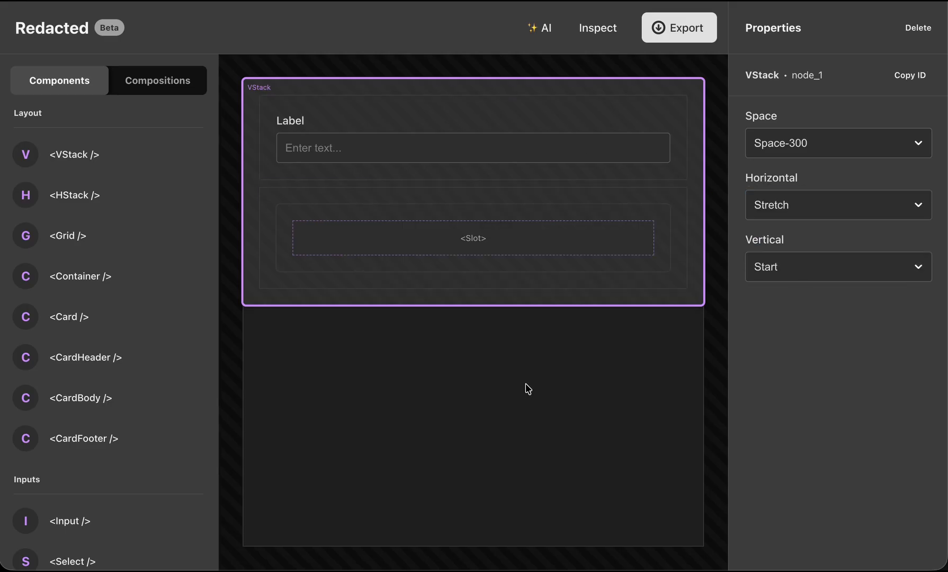
pyautogui.click(587, 32)
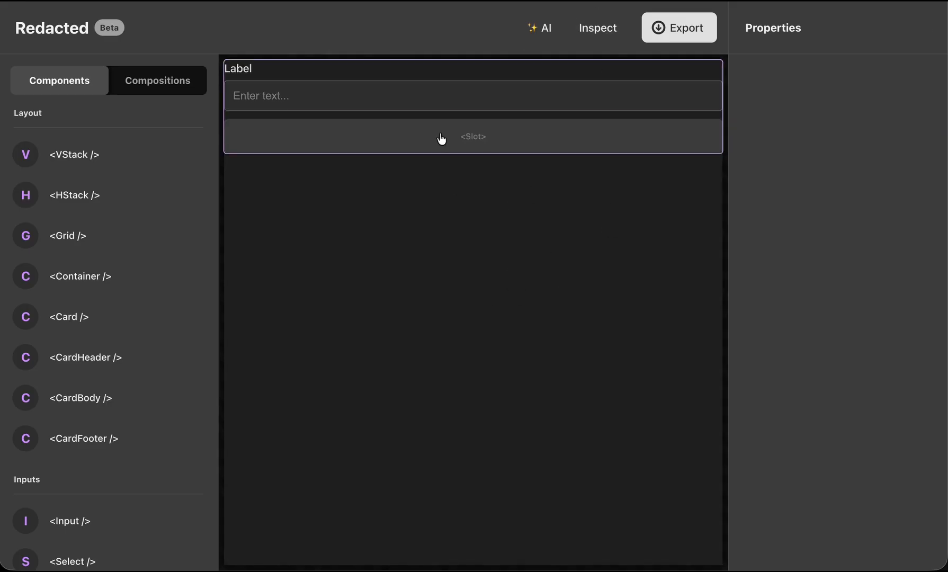
# Add a Container below the layout and move the outer VStack with all its contents into it.
pyautogui.moveTo(89, 280); pyautogui.dragTo(335, 306)
pyautogui.click(589, 29)
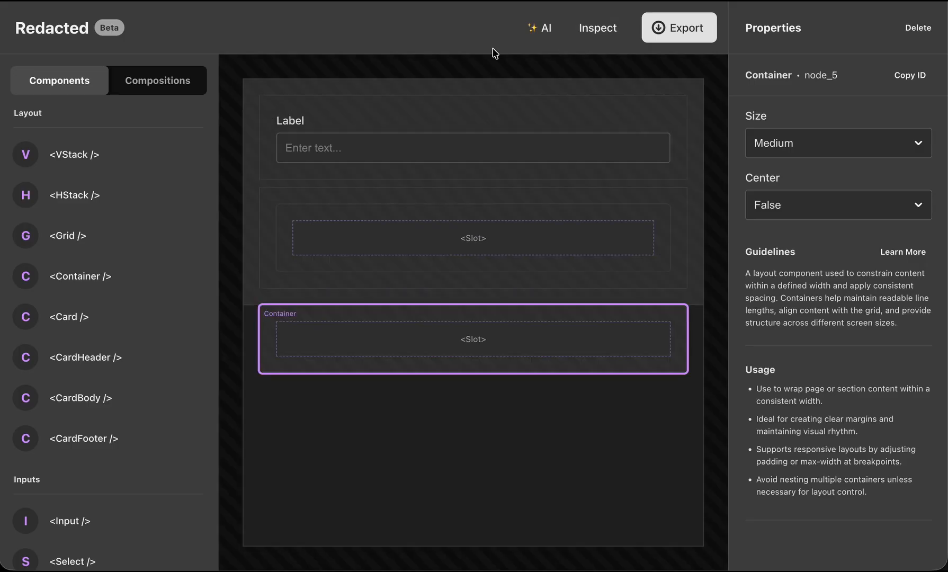
pyautogui.moveTo(254, 93); pyautogui.dragTo(349, 333)
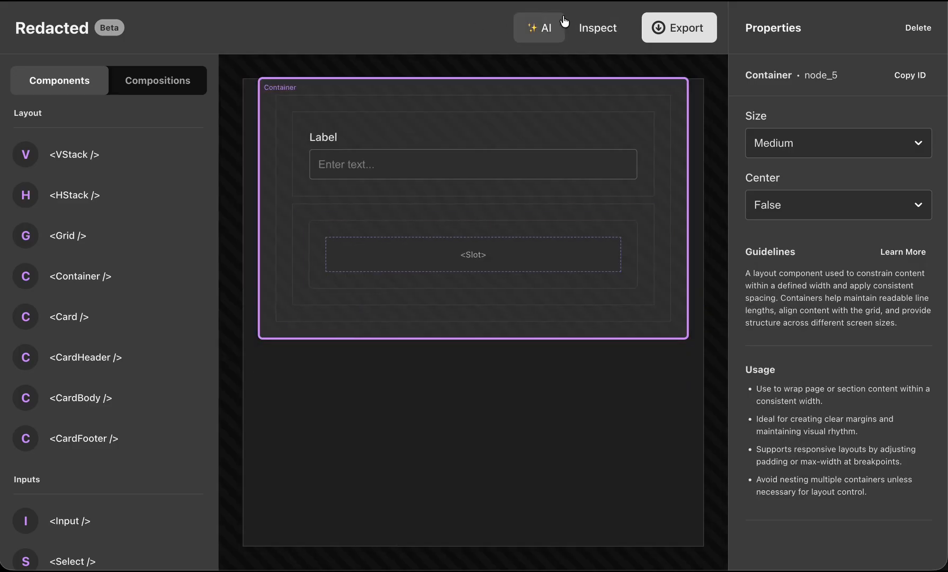
pyautogui.click(609, 29)
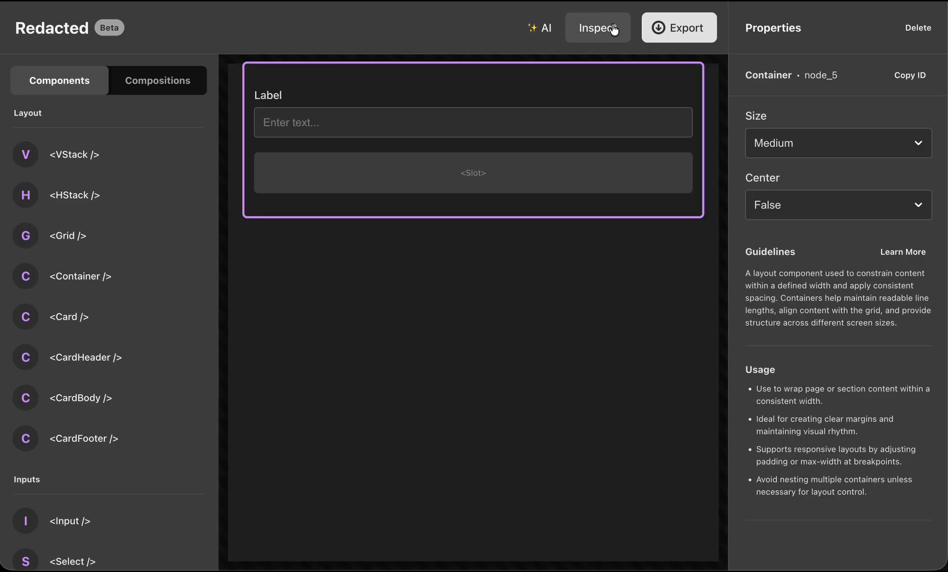
# Set the Container's size to Small and its Center property to True.
pyautogui.click(772, 142)
pyautogui.click(767, 117)
pyautogui.click(782, 205)
pyautogui.click(786, 215)
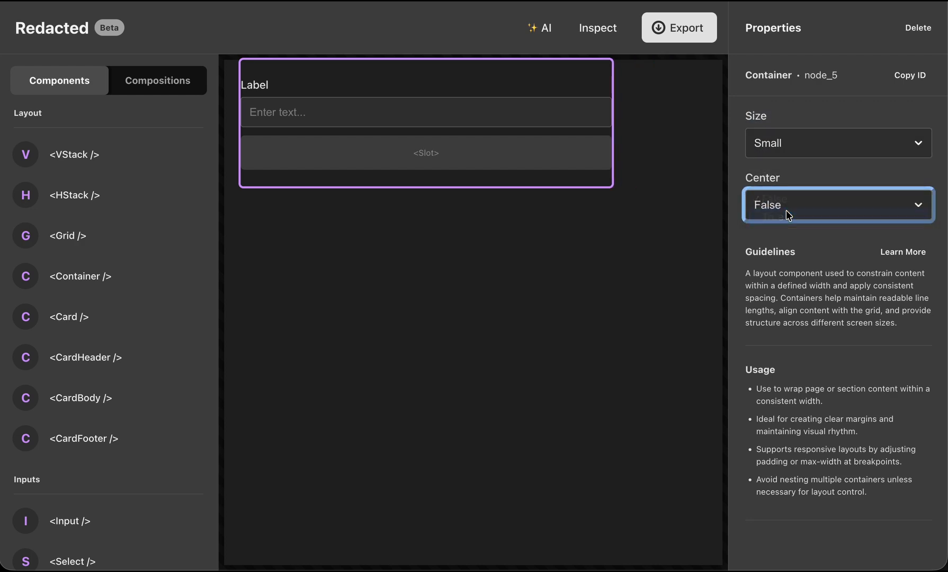
pyautogui.click(505, 277)
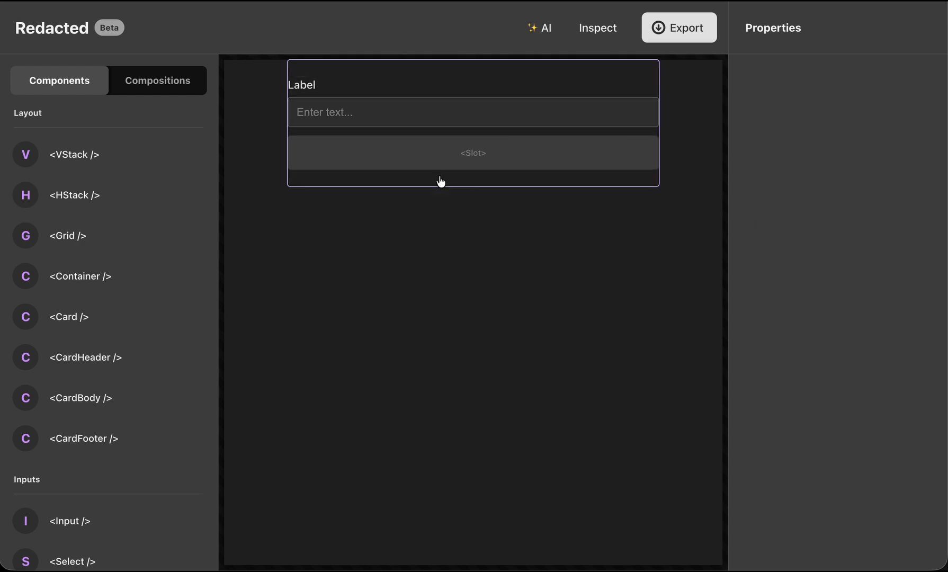
pyautogui.click(606, 29)
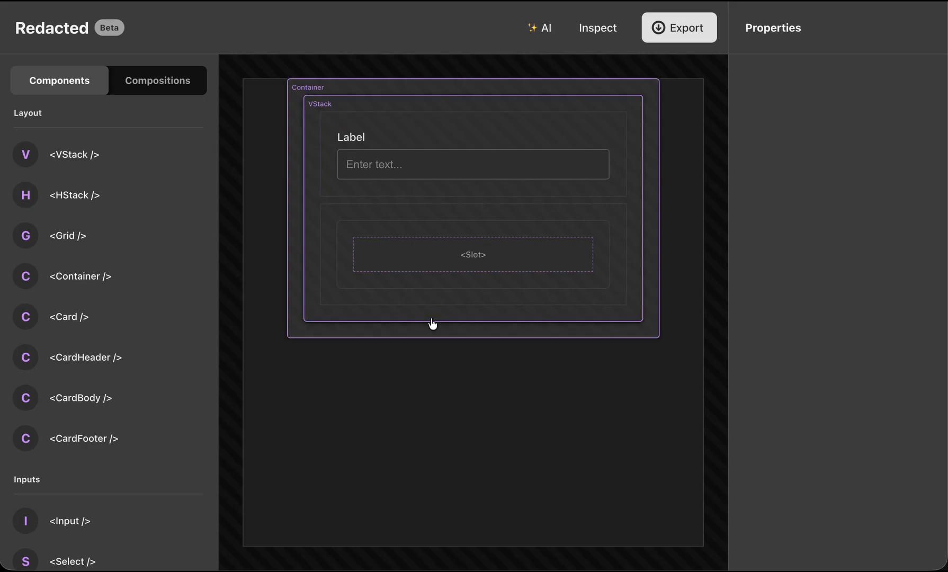
# Add a Button to the empty slot of the Card.
pyautogui.scroll(-10, 76, 426)
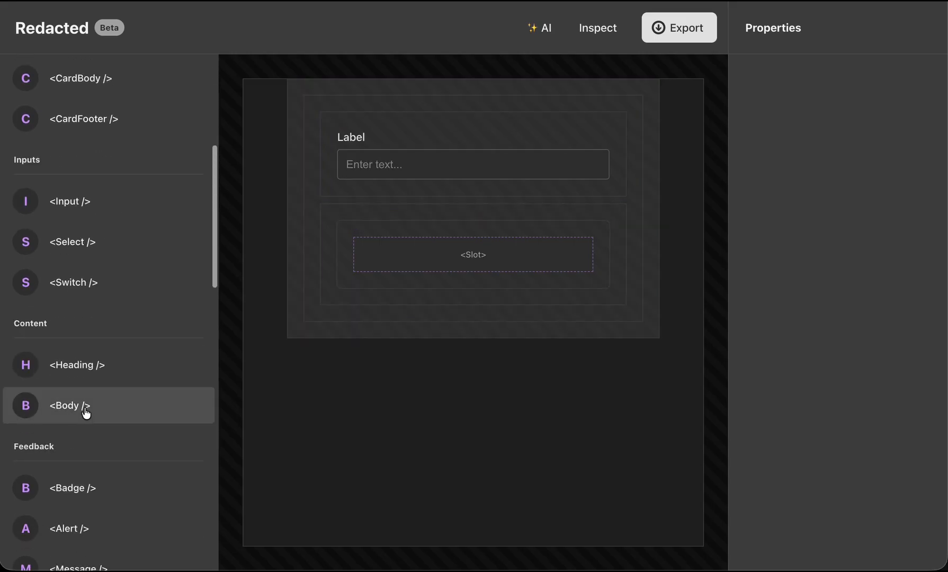
pyautogui.scroll(-1, 77, 497)
pyautogui.moveTo(80, 467); pyautogui.dragTo(423, 265)
pyautogui.click(601, 28)
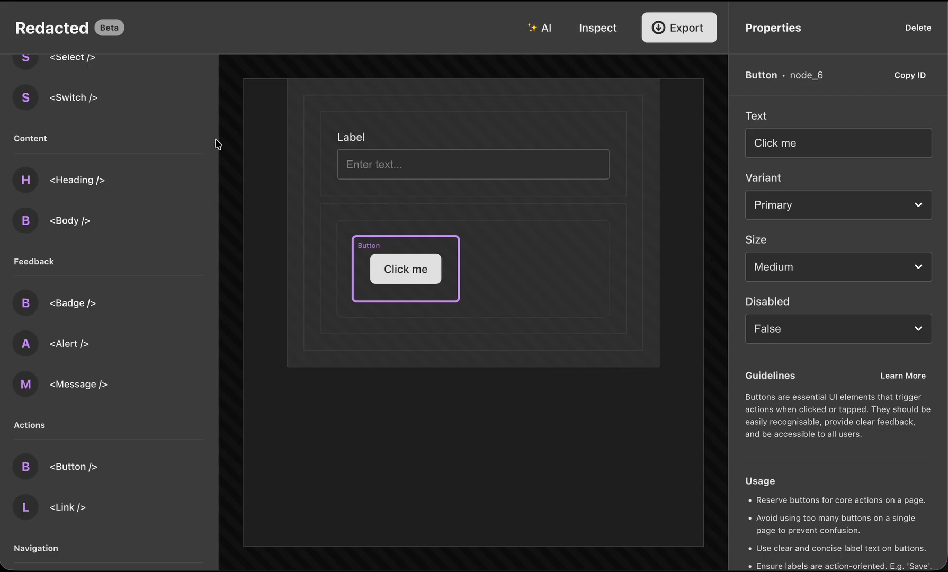
# Add an HStack to the Card, move the Button into it, and set the HStack's horizontal alignment to End.
pyautogui.scroll(10, 123, 123)
pyautogui.moveTo(77, 180); pyautogui.dragTo(528, 270)
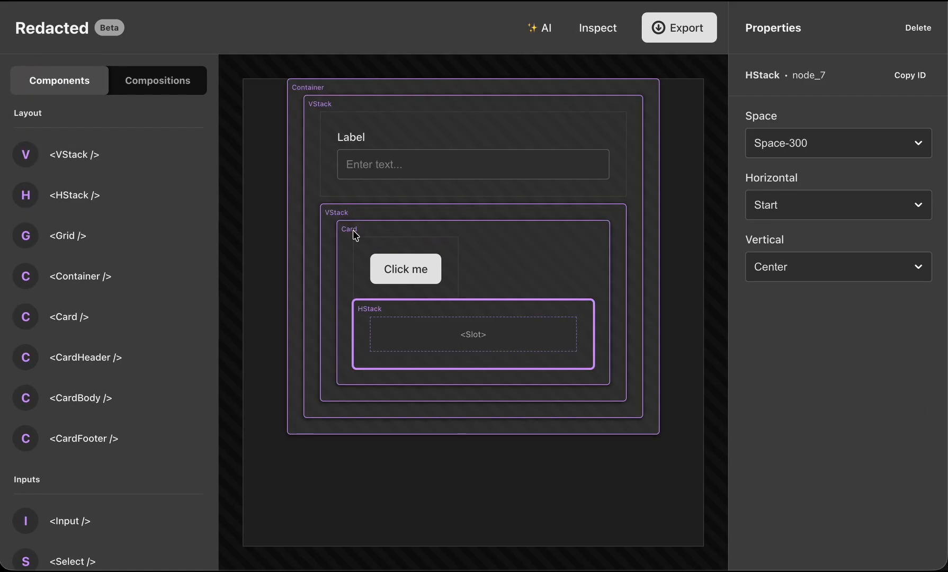
pyautogui.moveTo(364, 251); pyautogui.dragTo(415, 322)
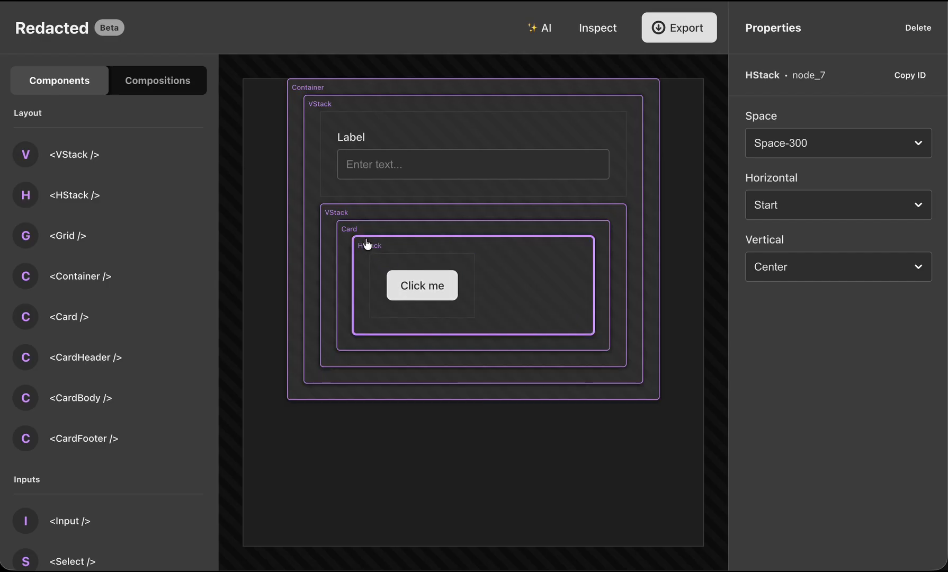
pyautogui.click(907, 207)
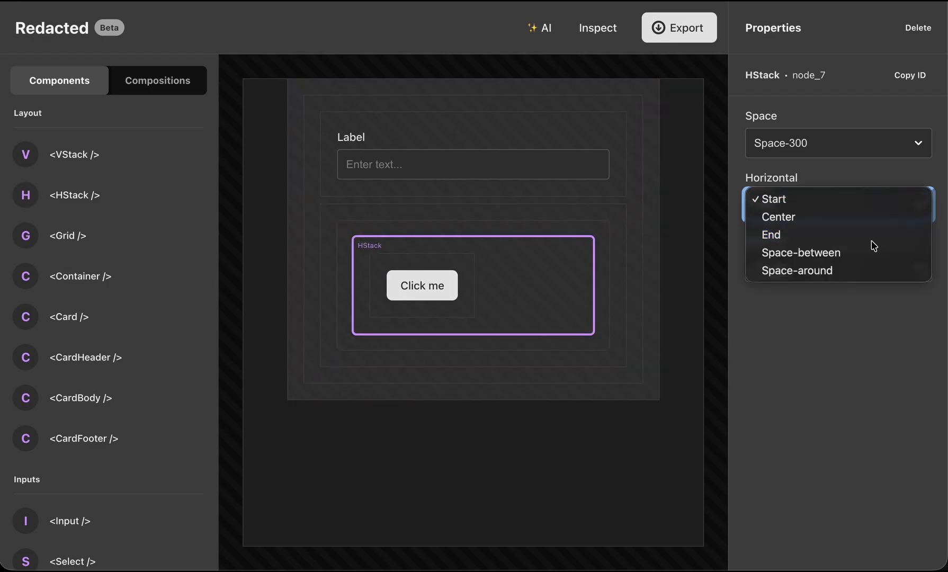
pyautogui.click(848, 234)
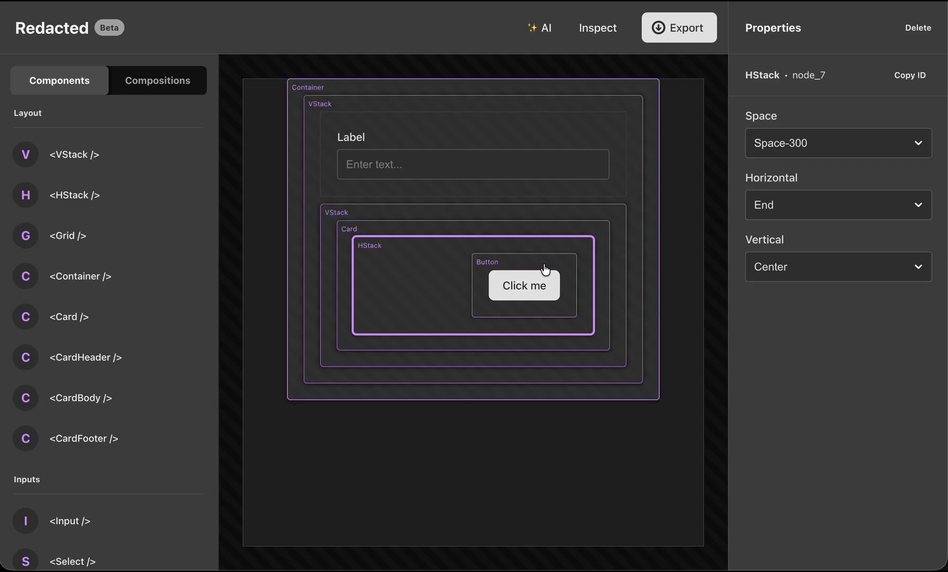
# Change the text of the Button in the HStack to "Save".
pyautogui.click(527, 285)
pyautogui.tripleClick(828, 148)
pyautogui.write('Save')
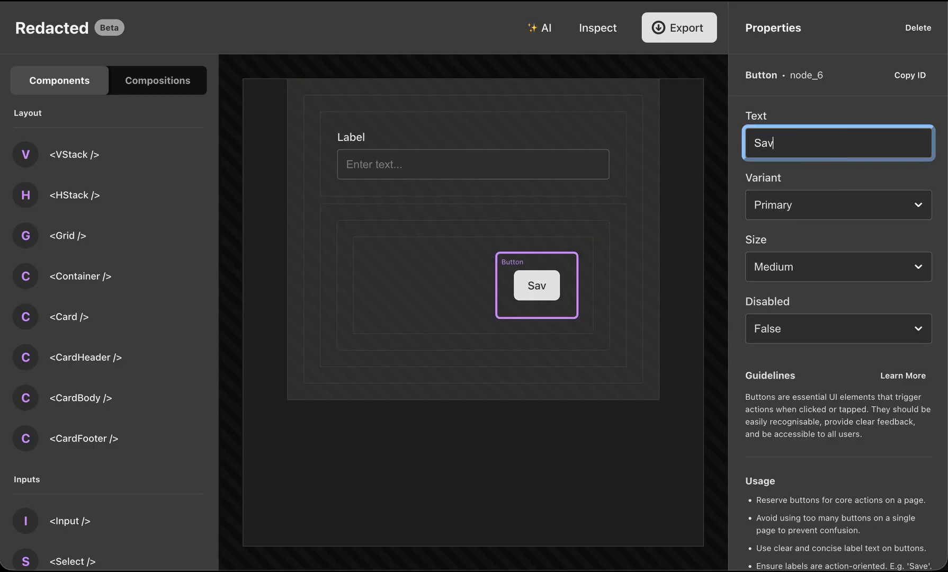
pyautogui.click(554, 508)
pyautogui.click(498, 267)
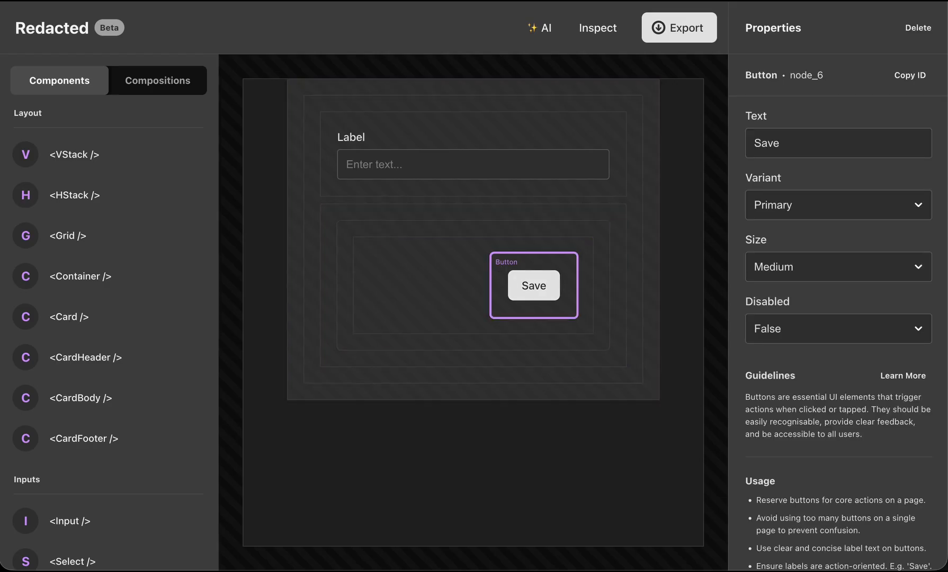
# Add a second Button to the HStack and order it before the Save button.
pyautogui.scroll(-4, 80, 525)
pyautogui.scroll(-3, 80, 522)
pyautogui.scroll(-3, 80, 469)
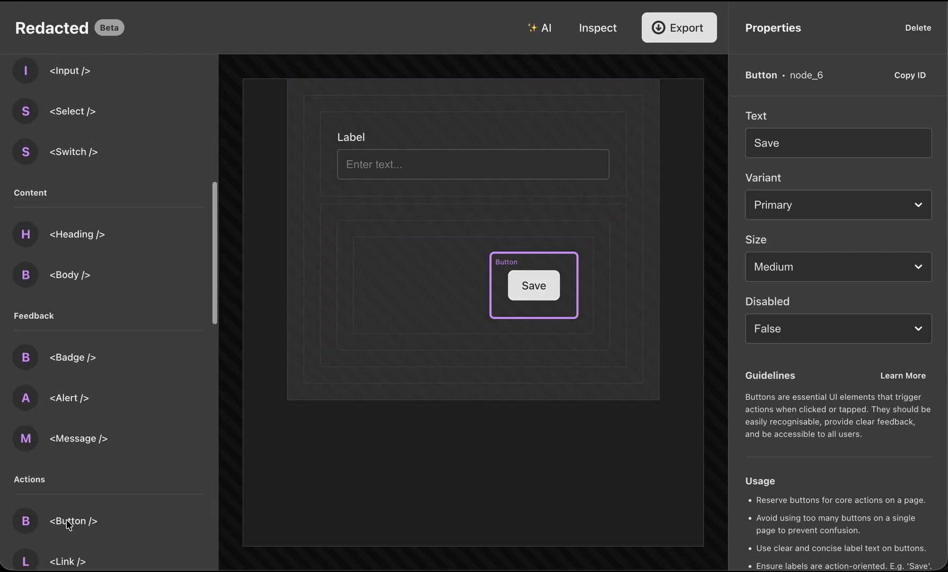
pyautogui.moveTo(76, 479); pyautogui.dragTo(402, 301)
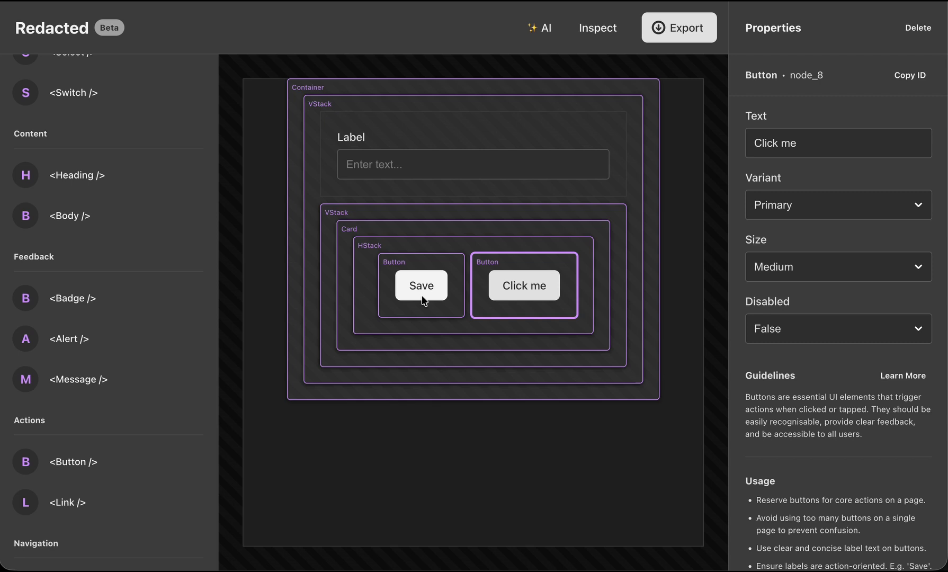
pyautogui.moveTo(389, 264); pyautogui.dragTo(587, 262)
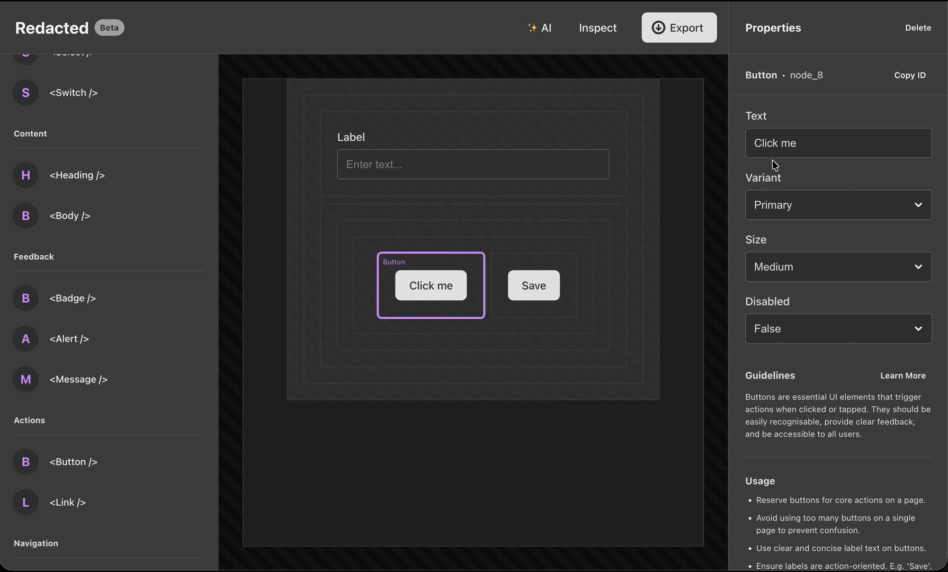
# Set the new Button's text to "Cancel" and its variant to Tertiary.
pyautogui.doubleClick(802, 145)
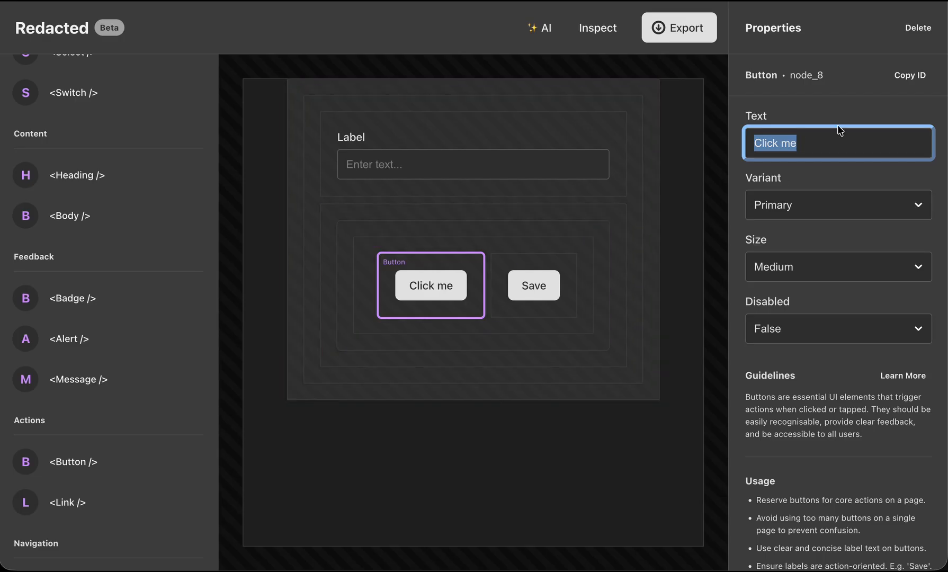
pyautogui.write('Cancel')
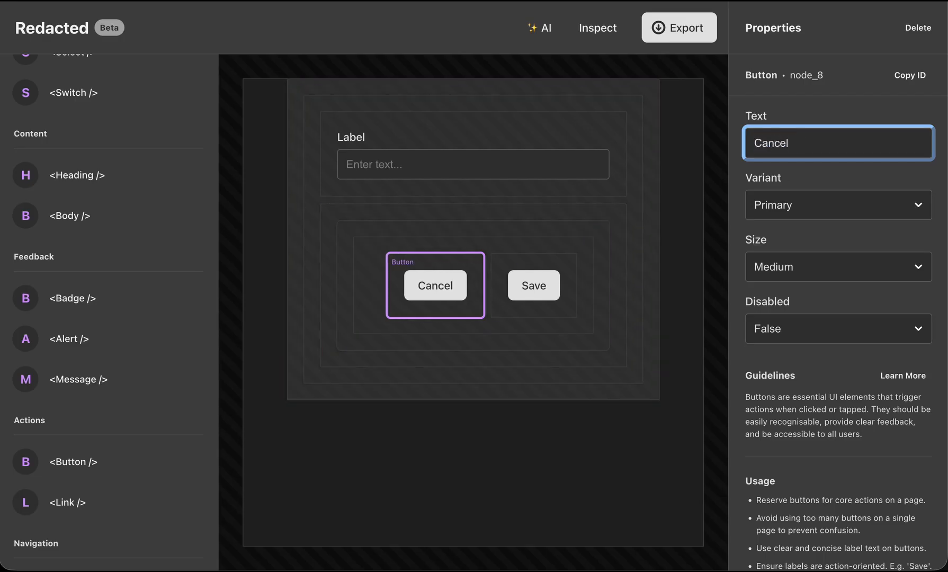
pyautogui.press('Tab')
pyautogui.click(843, 205)
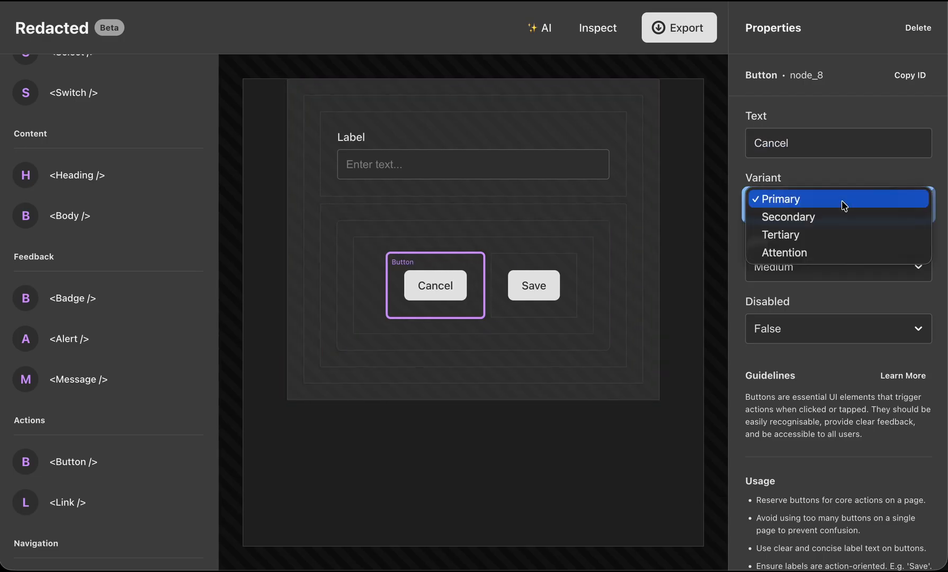
pyautogui.click(838, 235)
pyautogui.click(612, 21)
pyautogui.click(533, 349)
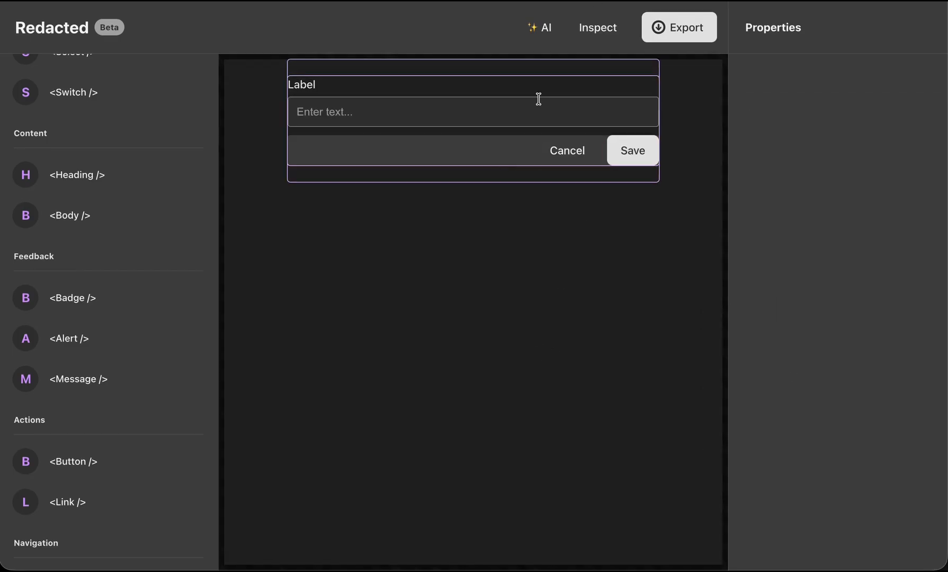
# Move the HStack with the Cancel and Save buttons out of the Card into the inner VStack and delete the empty Card.
pyautogui.click(592, 36)
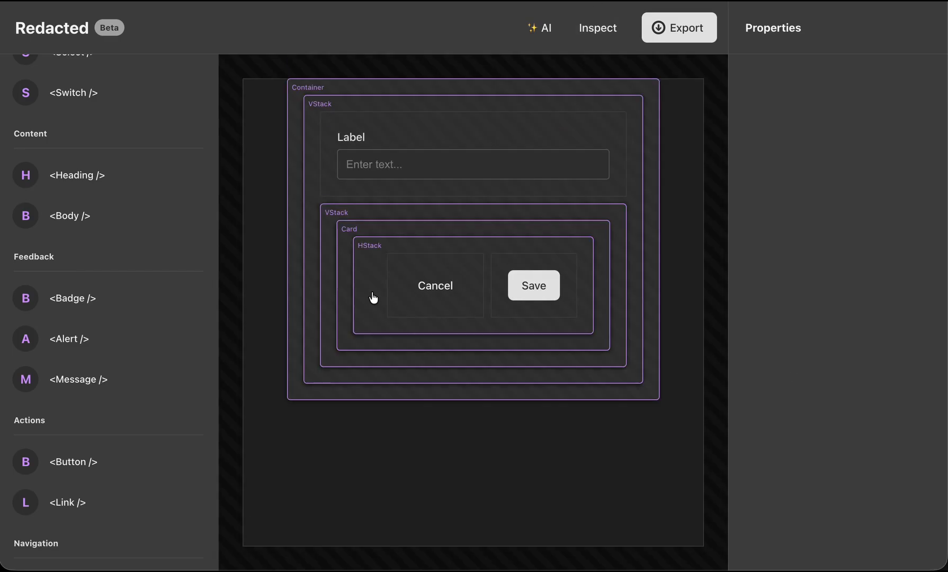
pyautogui.moveTo(366, 248); pyautogui.dragTo(337, 216)
pyautogui.click(353, 233)
pyautogui.click(918, 28)
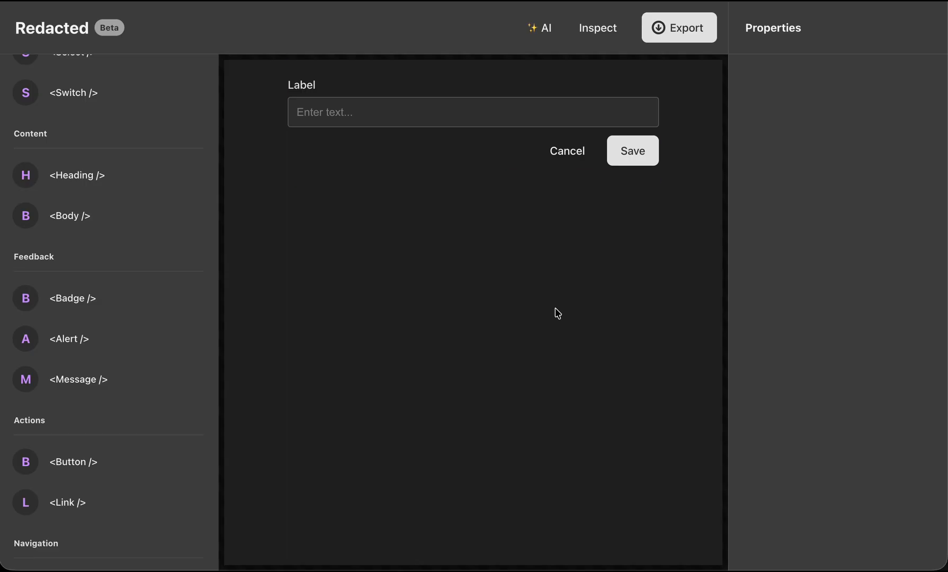
pyautogui.click(608, 35)
pyautogui.click(608, 35)
pyautogui.click(598, 36)
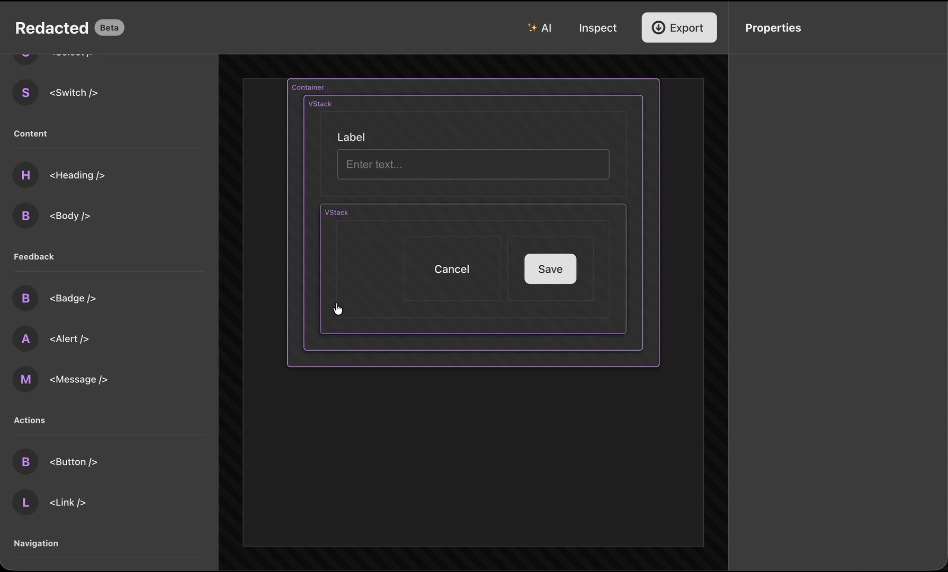
# Delete the outer Container with all its contents to clear the canvas.
pyautogui.click(304, 92)
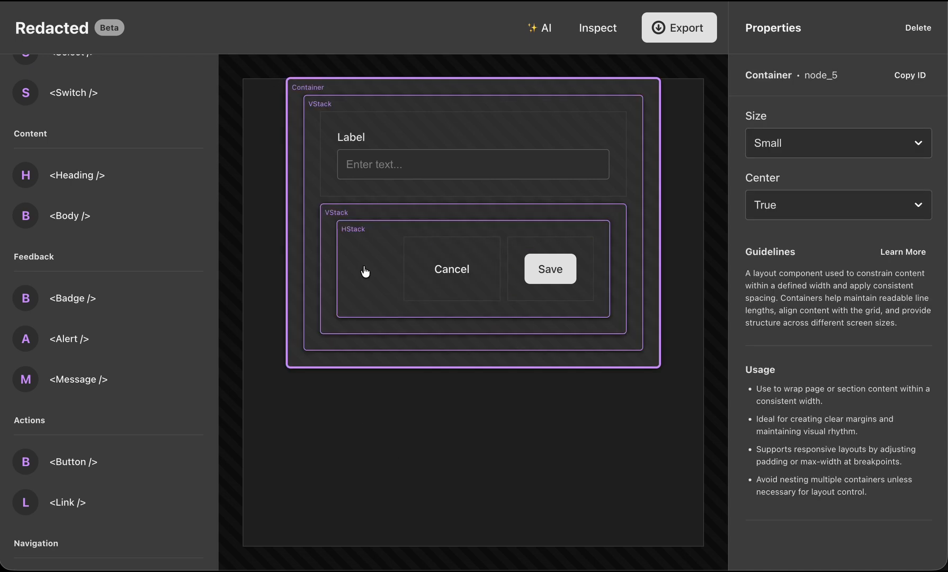
pyautogui.click(917, 27)
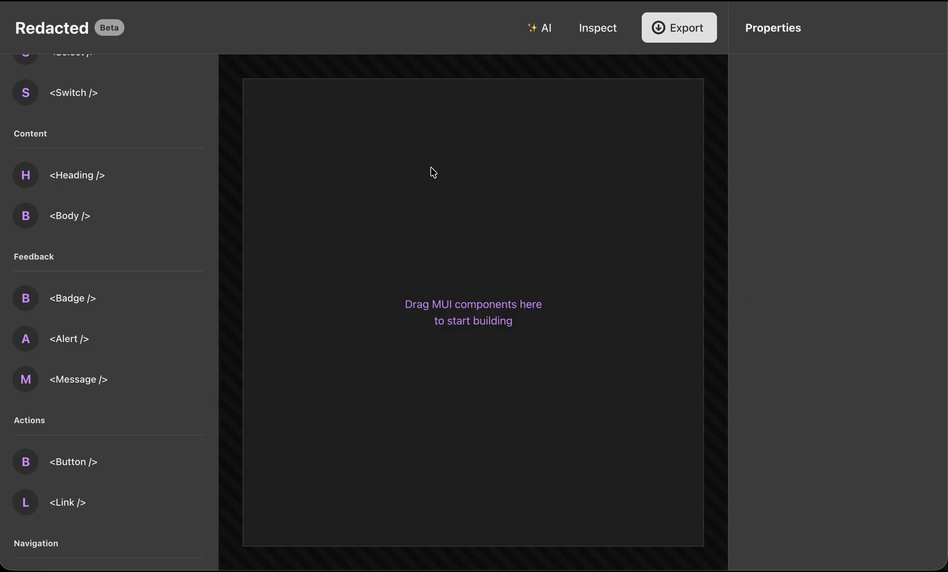
# Open the AI generator and fill its prompt with the template "Build a contact form with name, email, and message".
pyautogui.click(550, 37)
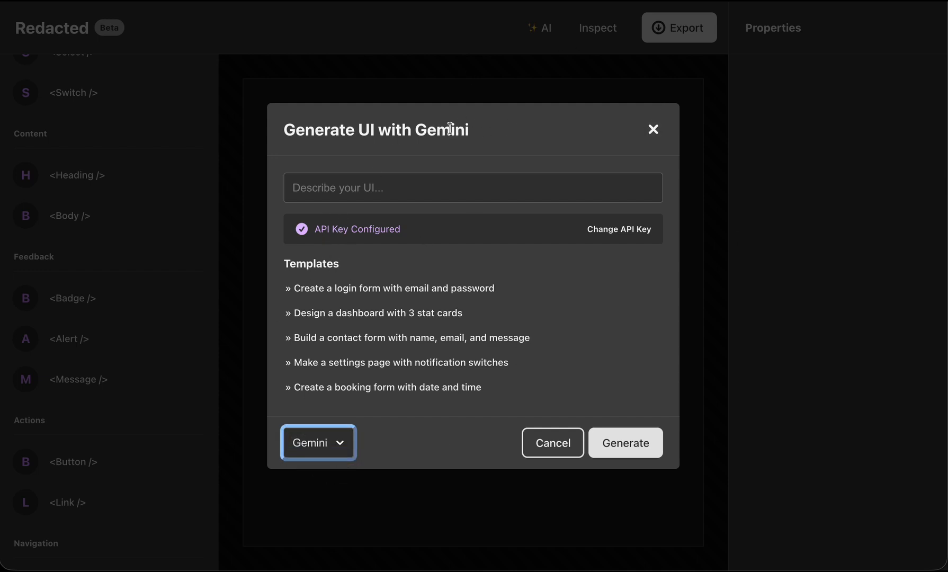
pyautogui.click(611, 229)
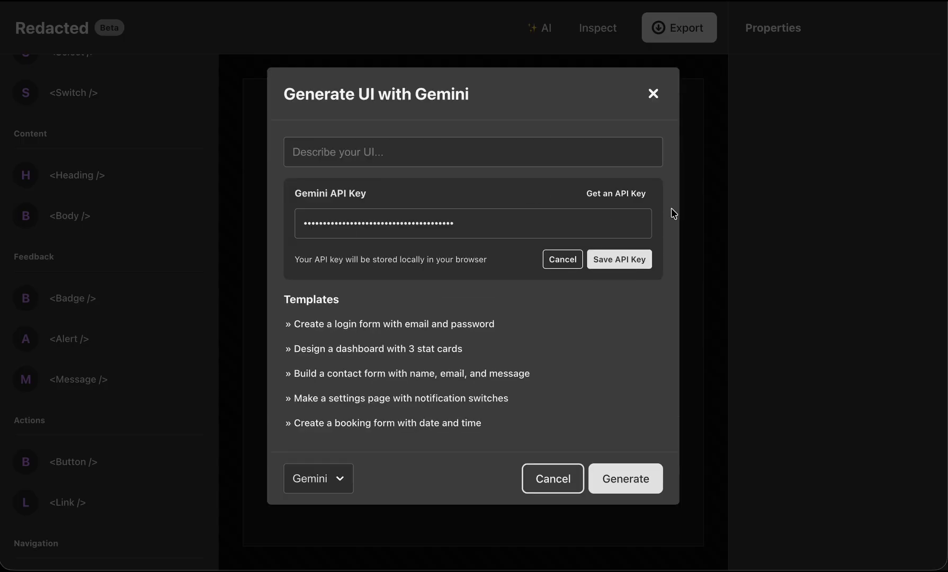
pyautogui.click(569, 264)
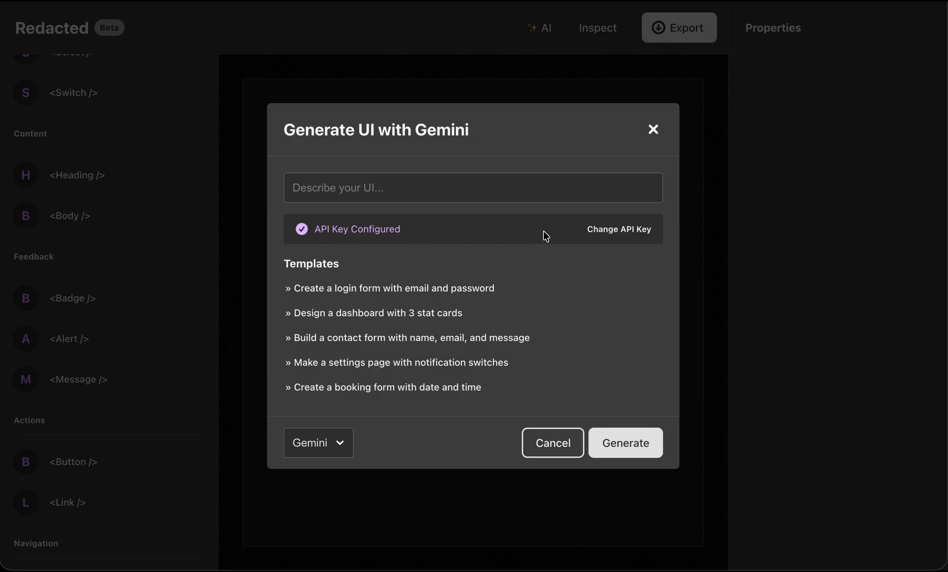
pyautogui.click(477, 337)
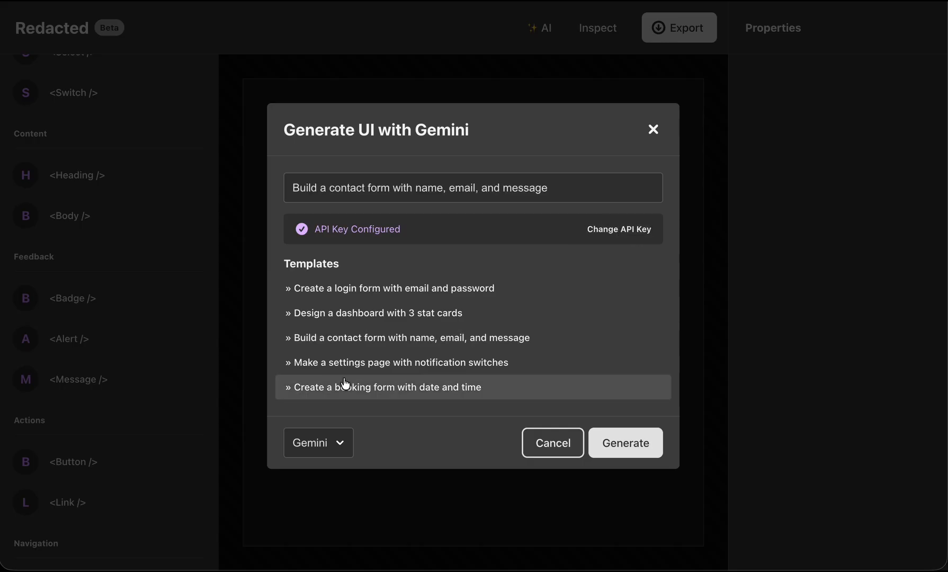
# Switch the AI provider to Groq and generate the contact form from the current prompt.
pyautogui.click(340, 451)
pyautogui.click(329, 418)
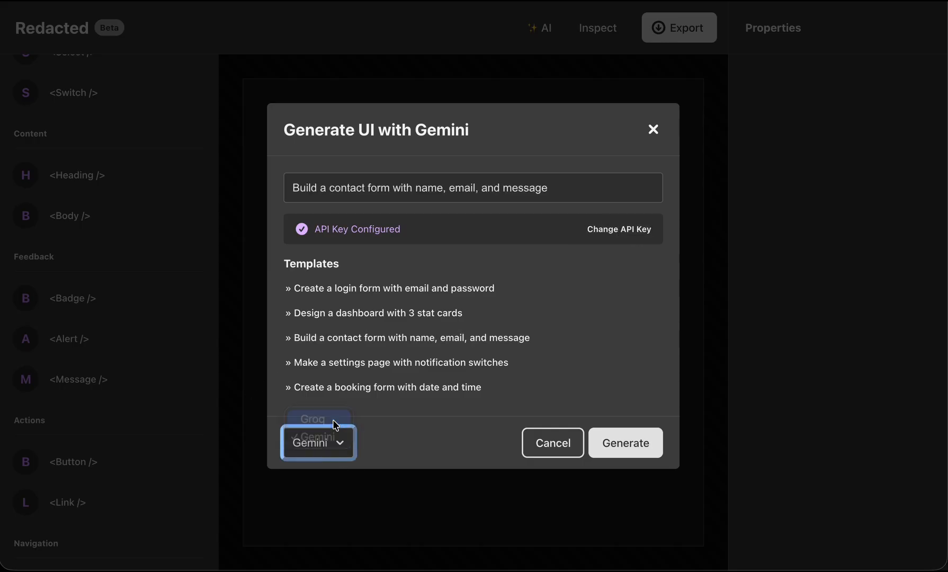
pyautogui.moveTo(456, 129); pyautogui.dragTo(441, 130)
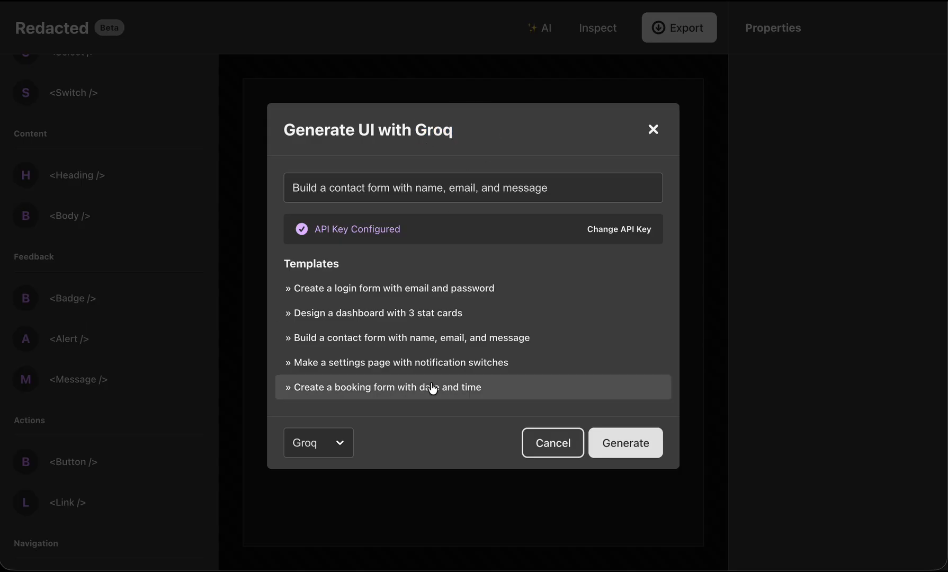
pyautogui.click(640, 450)
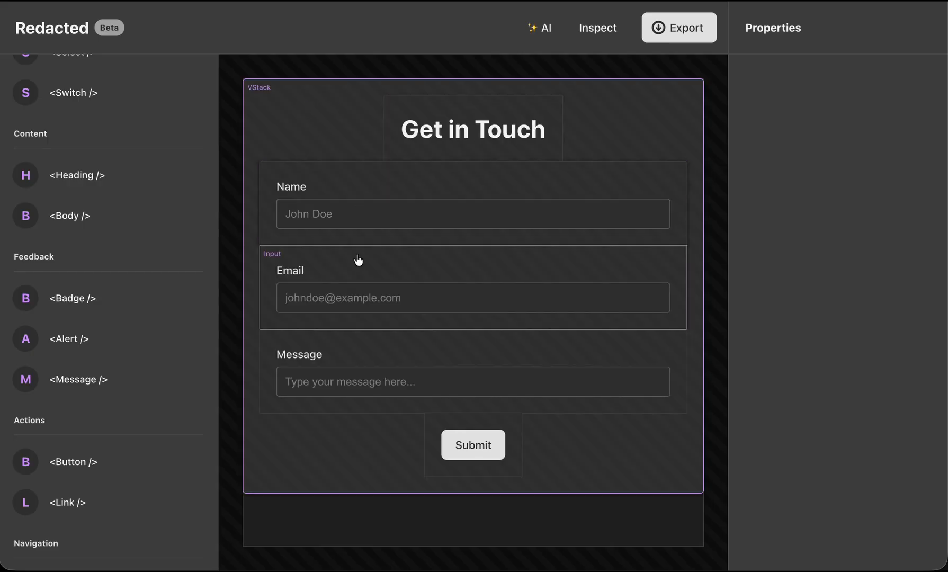
# Set the generated form VStack's horizontal alignment to Stretch and preview the layout.
pyautogui.click(265, 93)
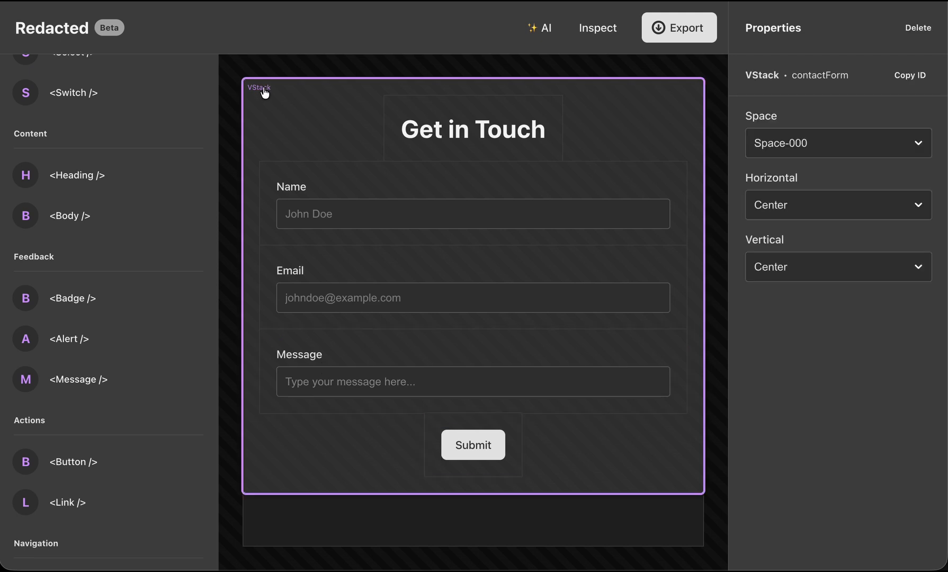
pyautogui.click(819, 205)
pyautogui.click(831, 236)
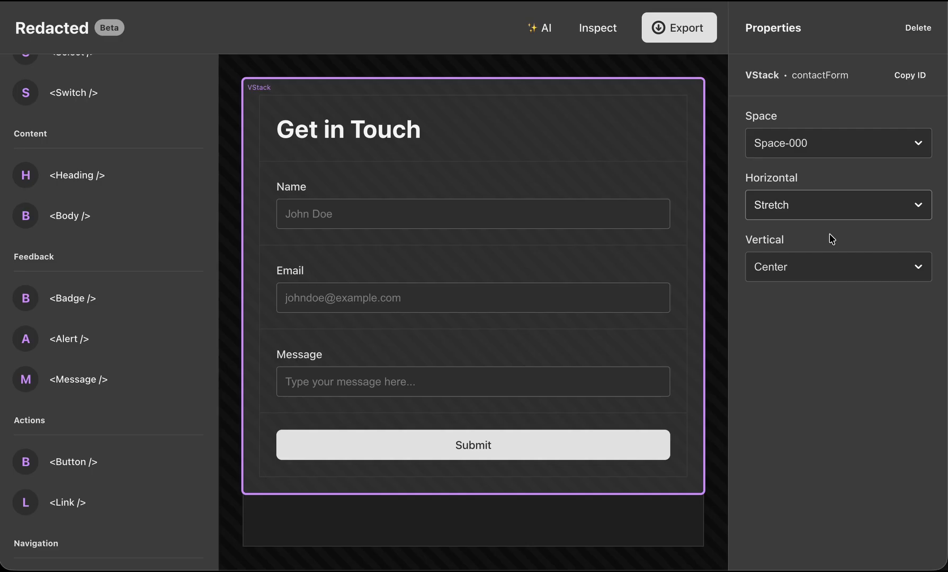
pyautogui.click(606, 35)
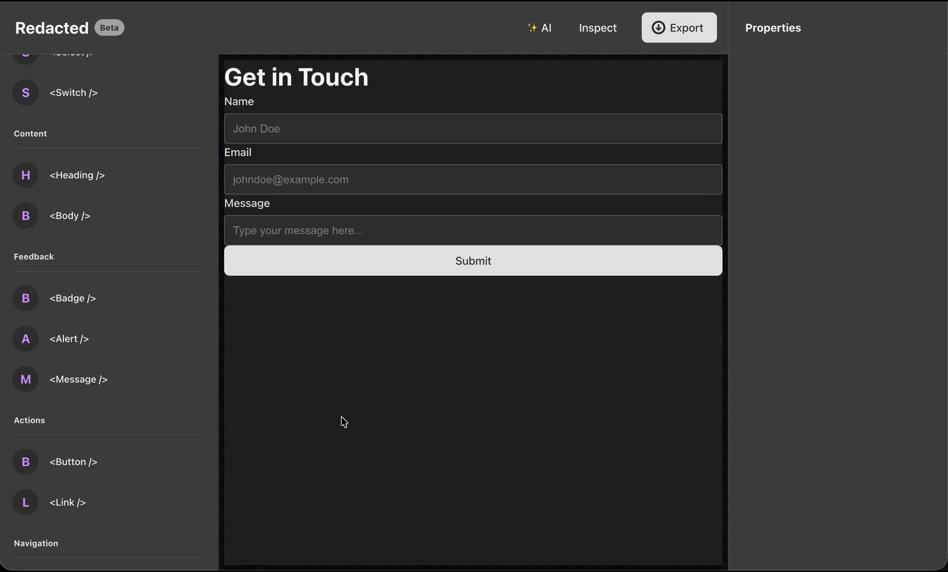
# Add a Container below the form, move the whole form VStack into it, and preview the layout.
pyautogui.scroll(10, 150, 211)
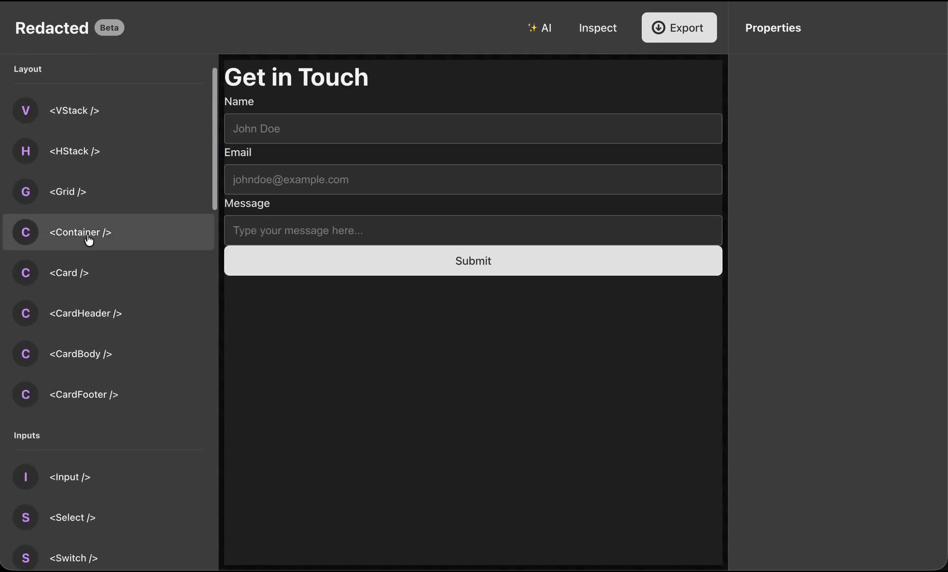
pyautogui.moveTo(88, 240); pyautogui.dragTo(434, 424)
pyautogui.click(598, 28)
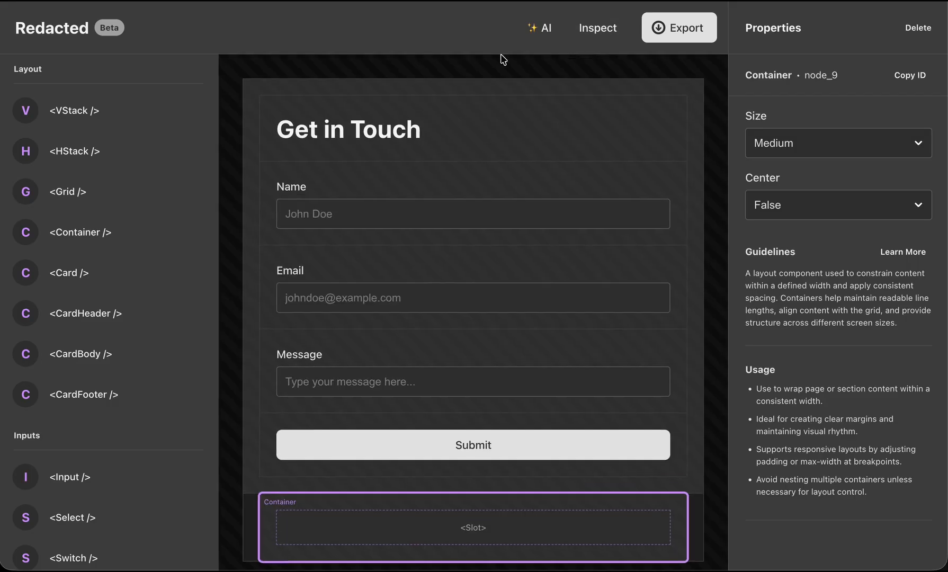
pyautogui.scroll(-1, 248, 276)
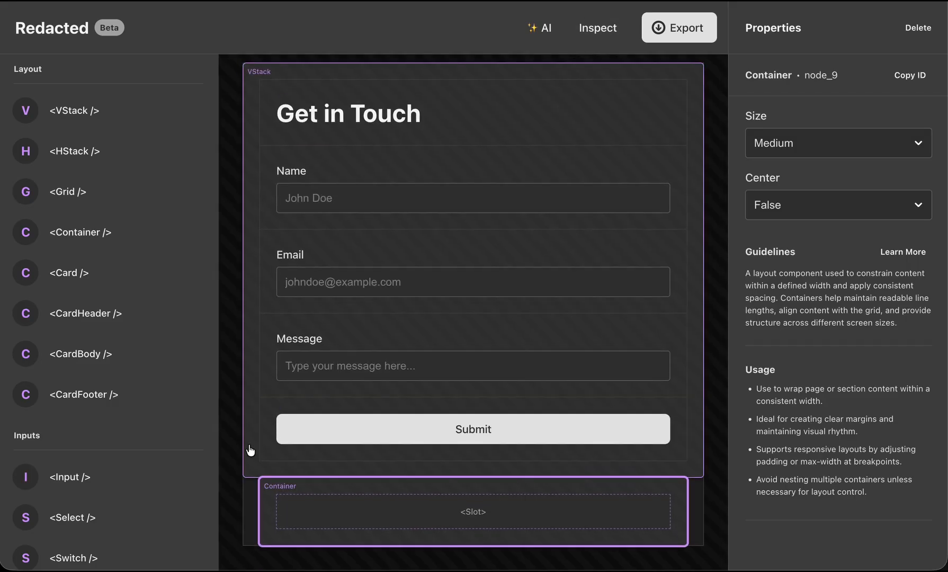
pyautogui.moveTo(250, 451); pyautogui.dragTo(339, 521)
pyautogui.click(597, 28)
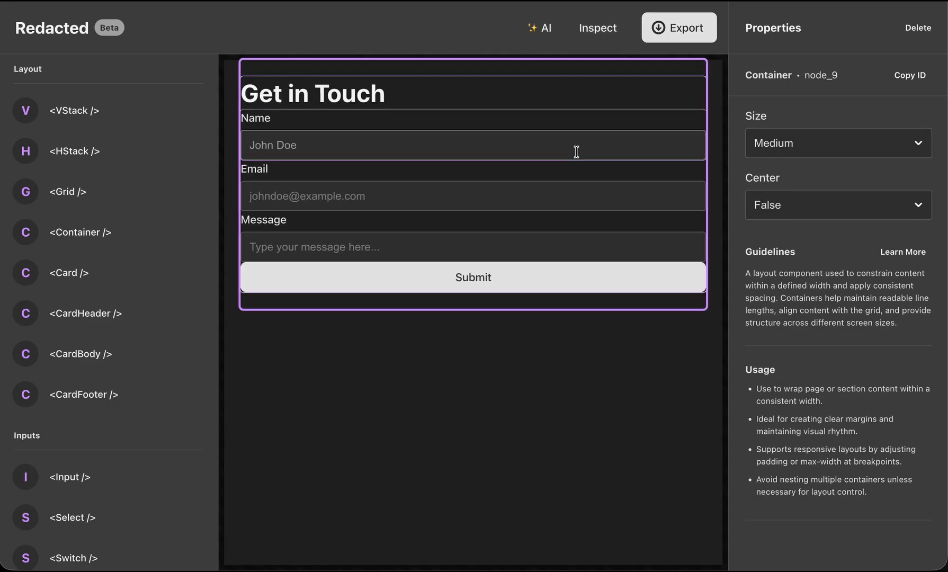
# Set the Container's size to Small and its Center option to True, then check the preview.
pyautogui.click(598, 27)
pyautogui.click(770, 138)
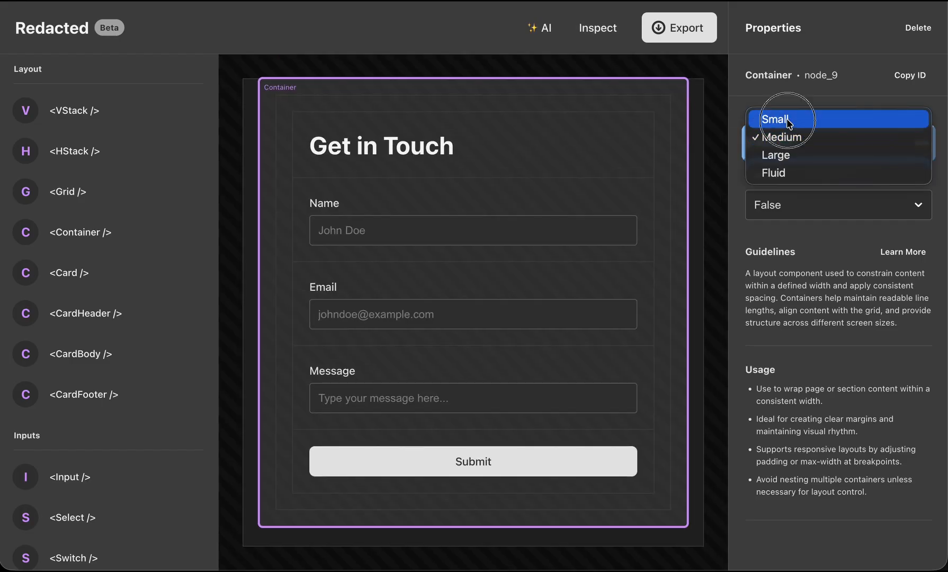
pyautogui.click(788, 123)
pyautogui.click(803, 205)
pyautogui.click(772, 216)
pyautogui.click(584, 29)
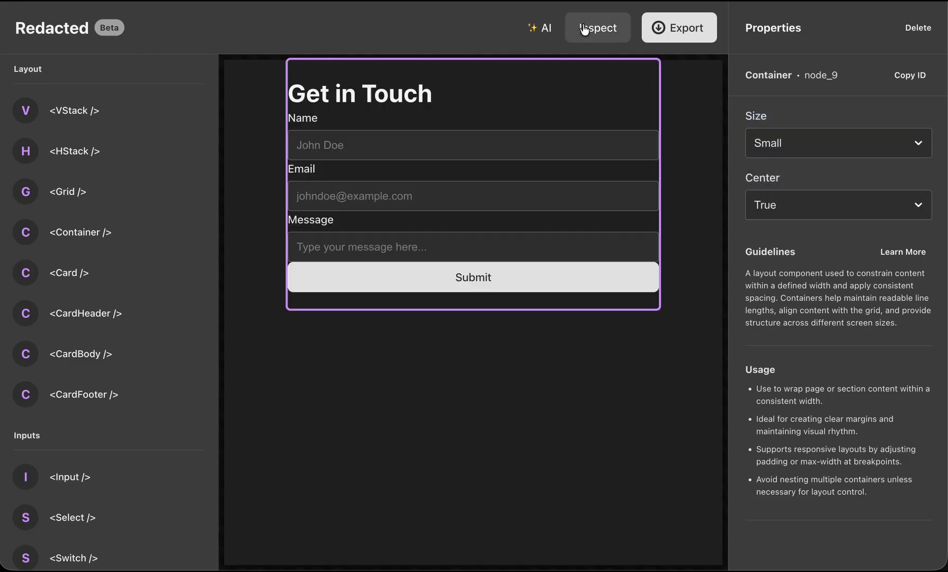
pyautogui.click(497, 345)
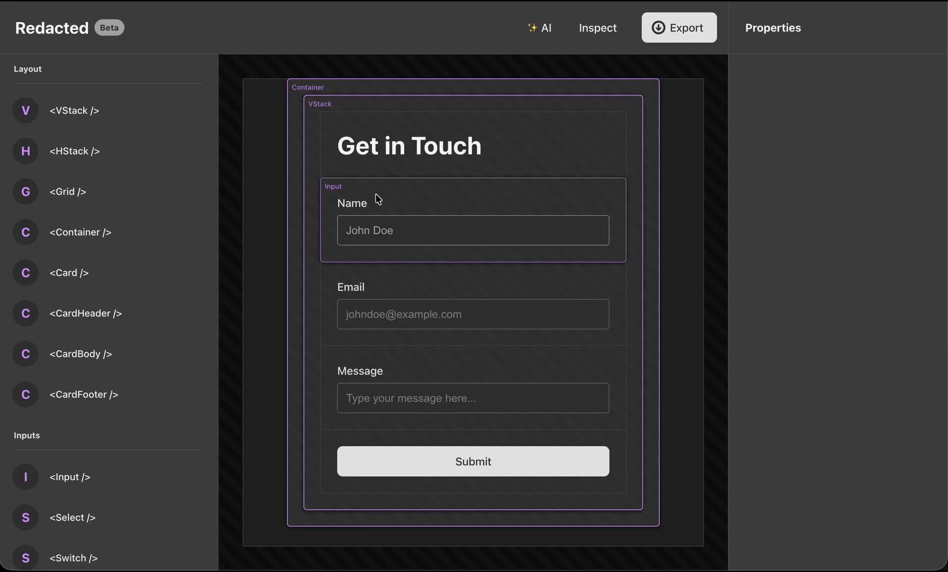
# Add a nested VStack between the Message input and the Submit button inside the form's VStack.
pyautogui.click(322, 109)
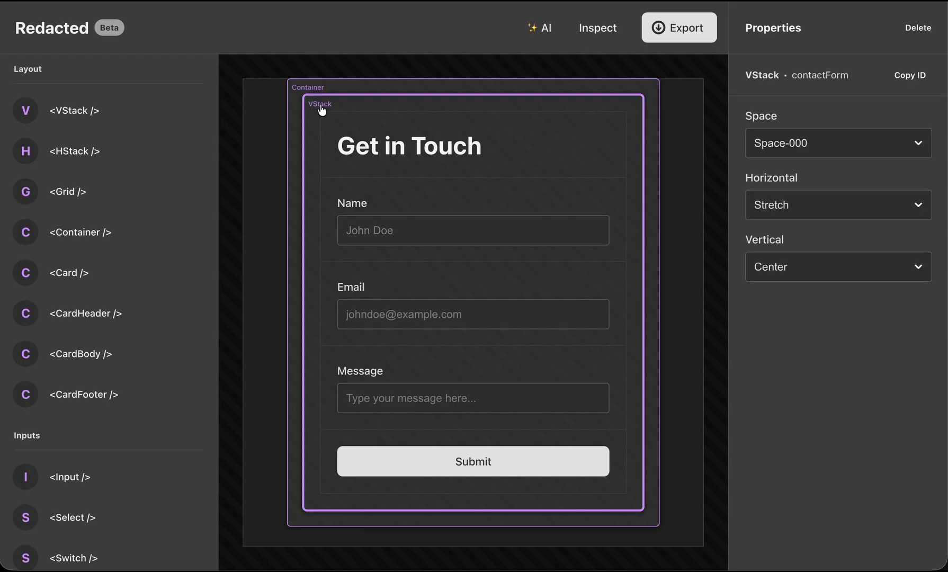
pyautogui.moveTo(74, 110); pyautogui.dragTo(321, 469)
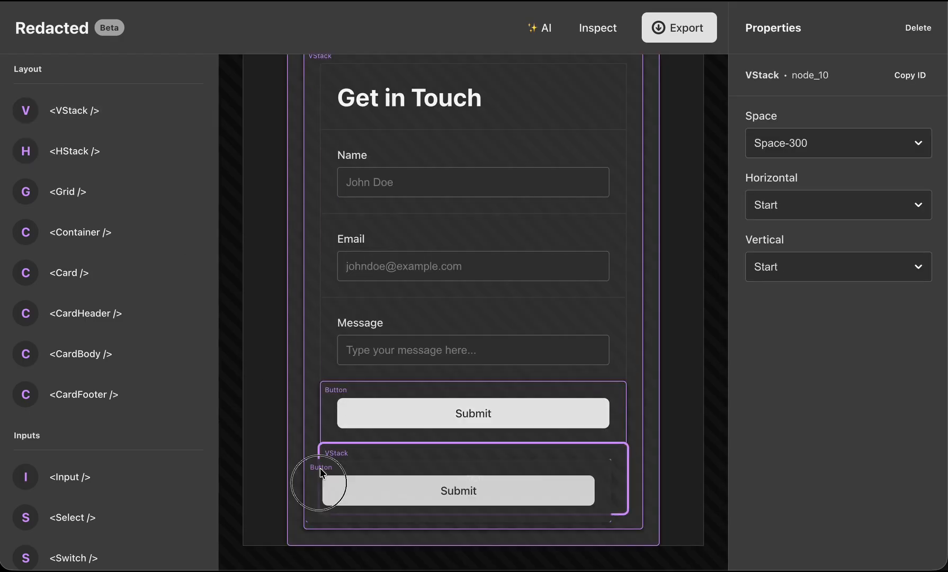
pyautogui.hotkey('ctrl', 'z')
pyautogui.moveTo(74, 110); pyautogui.dragTo(338, 501)
pyautogui.moveTo(334, 393); pyautogui.dragTo(332, 531)
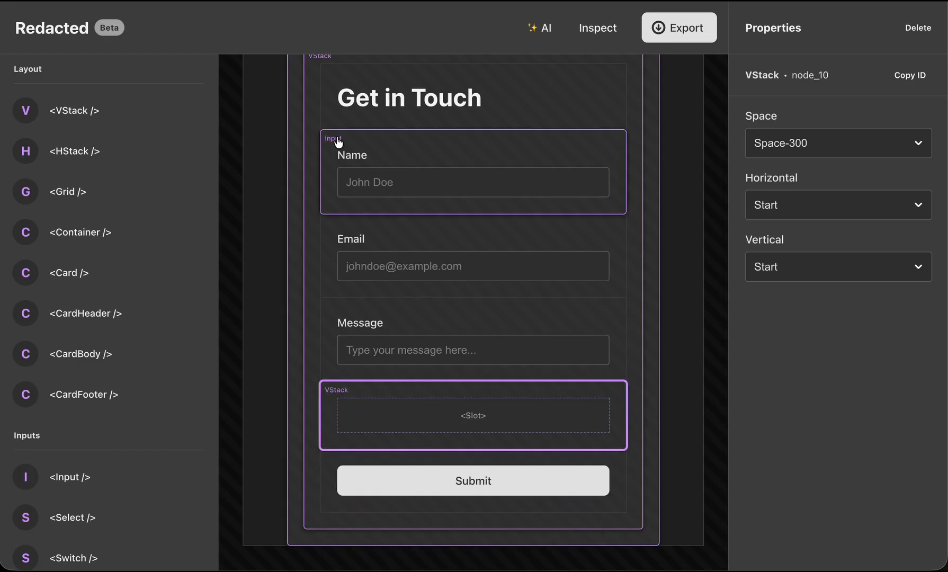
# Move the Name, Email and Message inputs into the nested VStack in that order and check the preview.
pyautogui.moveTo(338, 142); pyautogui.dragTo(372, 359)
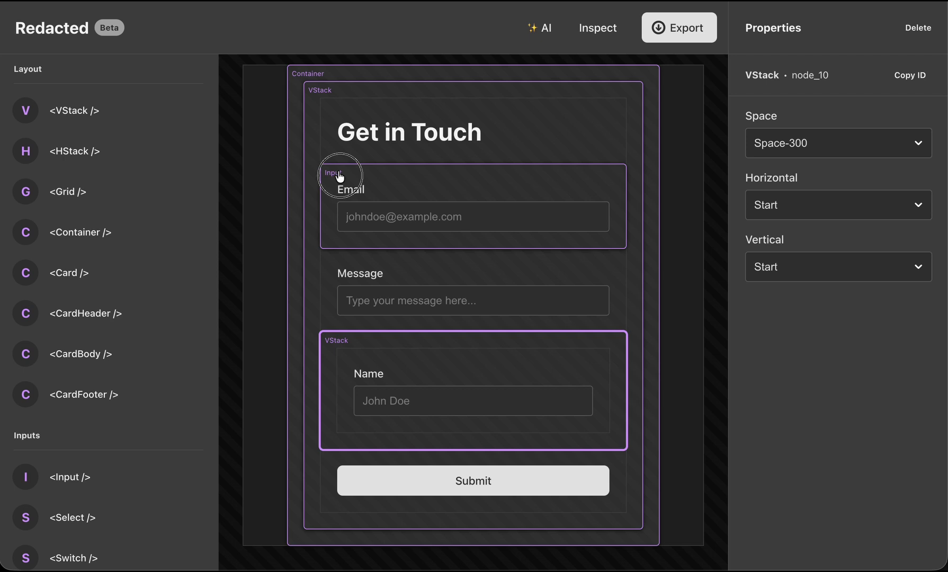
pyautogui.moveTo(340, 177); pyautogui.dragTo(365, 424)
pyautogui.moveTo(334, 182); pyautogui.dragTo(360, 444)
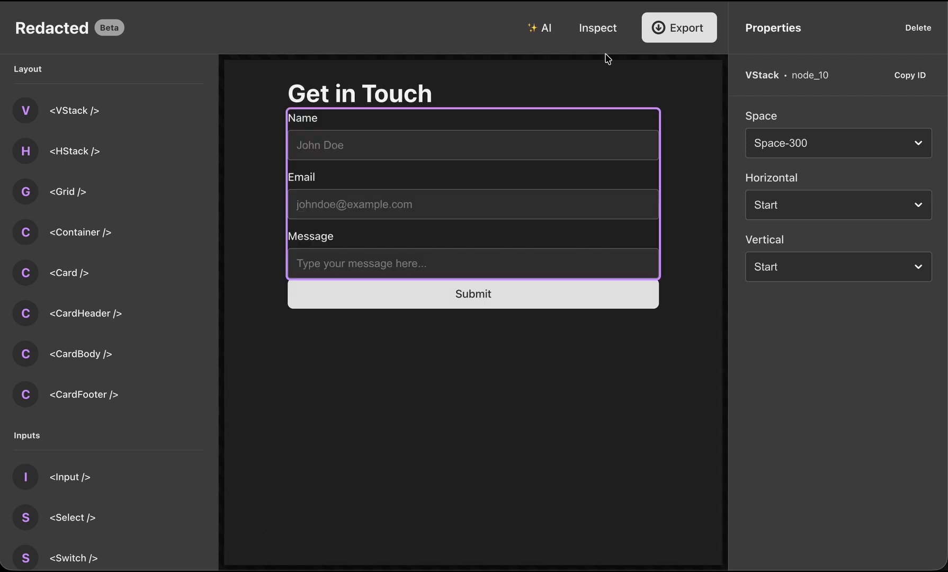
pyautogui.click(614, 458)
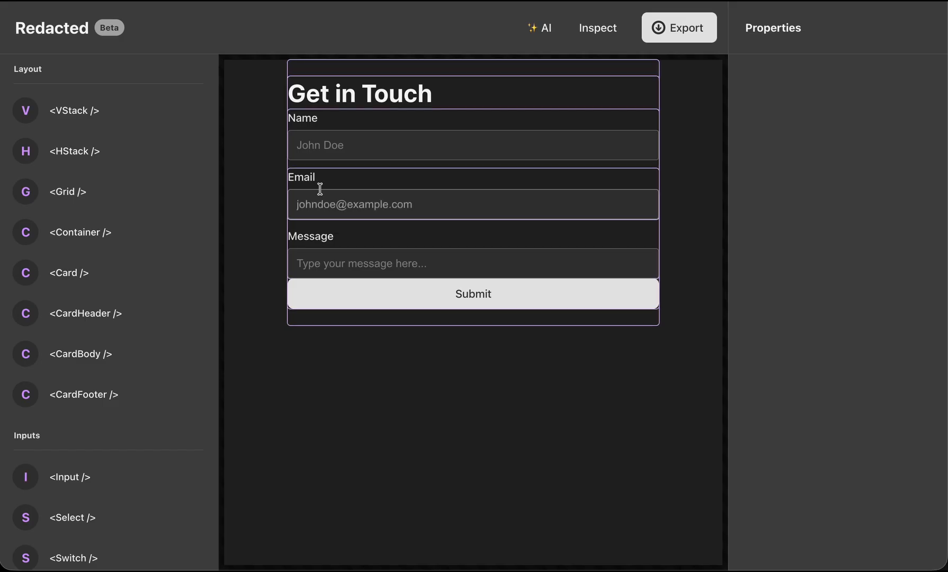
pyautogui.click(595, 29)
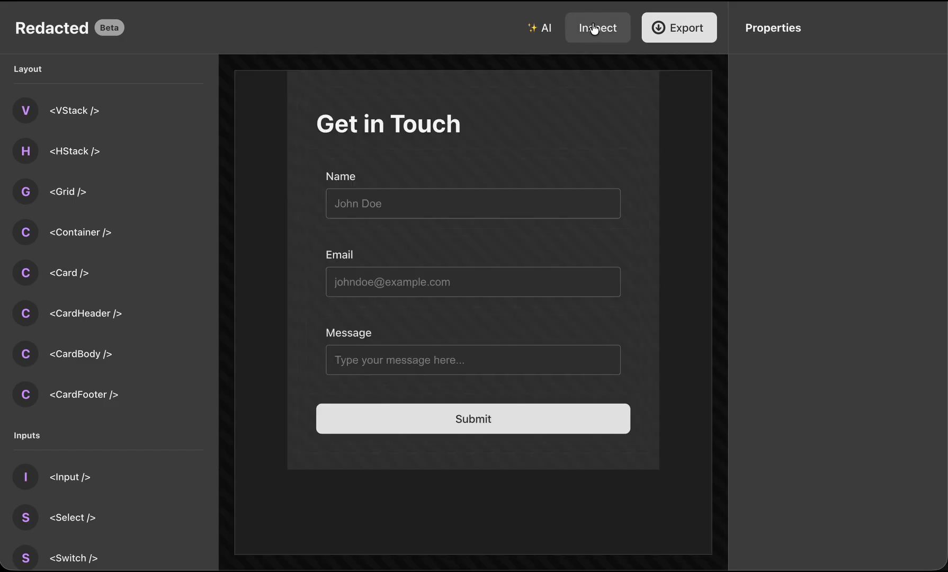
# Set the spacing of the nested VStack holding the three inputs to Space-400 and preview the form.
pyautogui.click(434, 187)
pyautogui.click(873, 154)
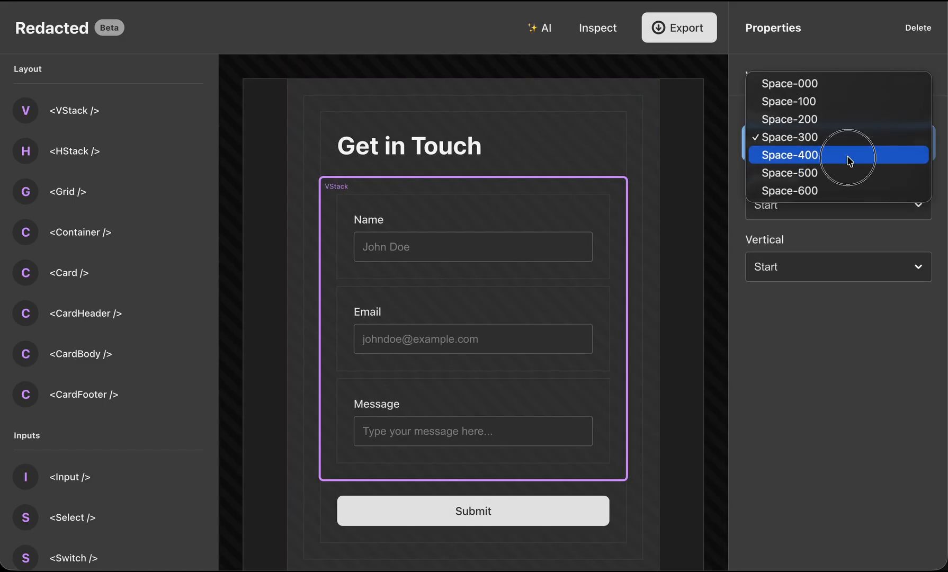
pyautogui.click(873, 155)
pyautogui.click(598, 29)
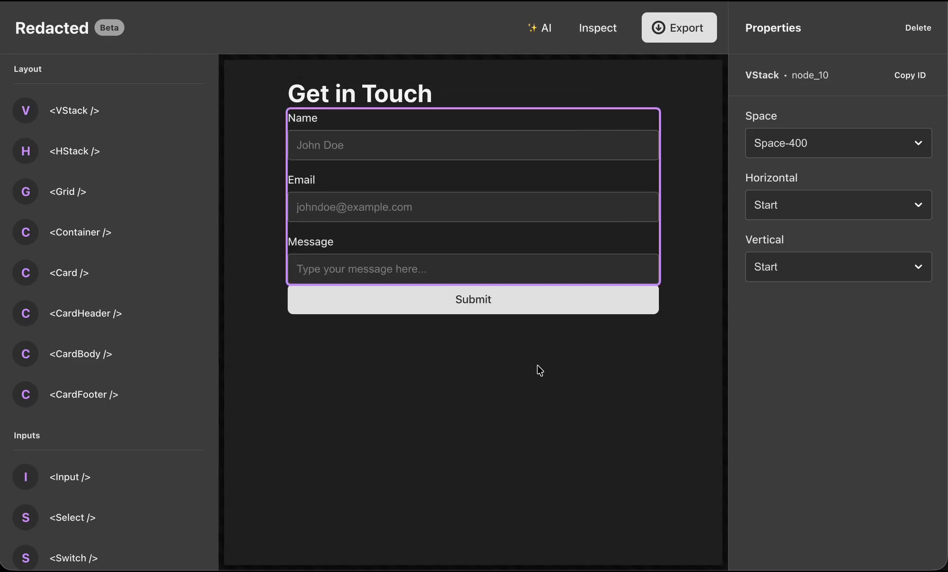
pyautogui.click(824, 148)
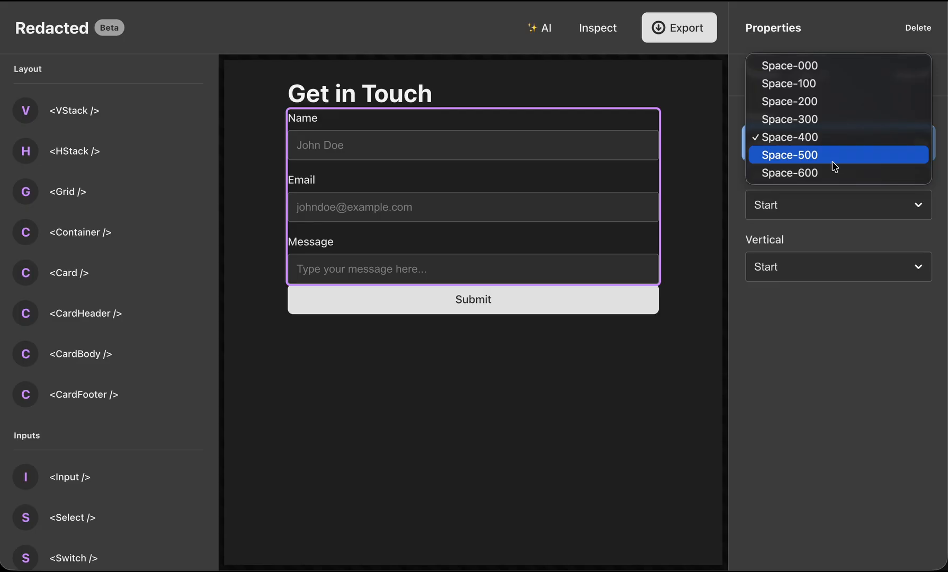
pyautogui.click(562, 383)
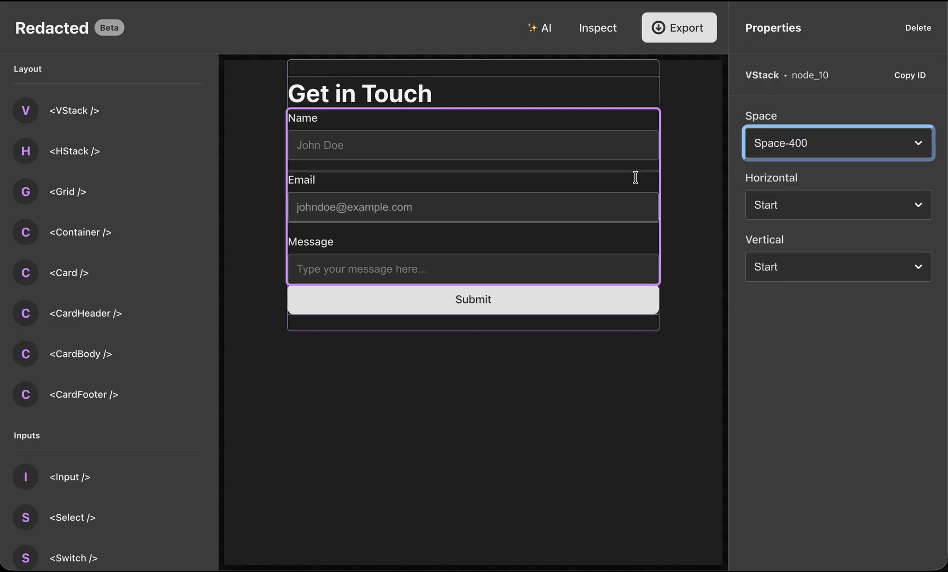
pyautogui.click(598, 27)
pyautogui.click(597, 27)
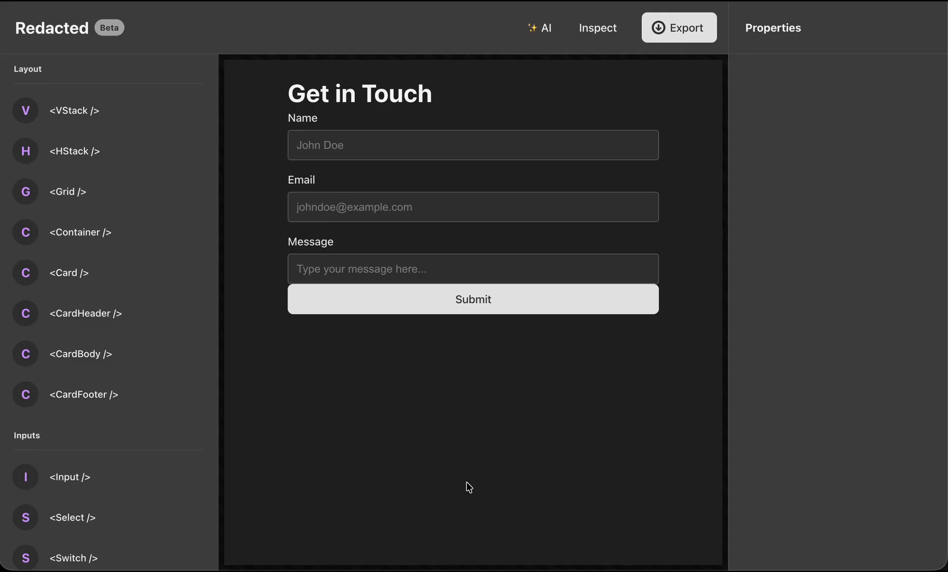
# Set the spacing of the form's outer VStack to Space-200 and preview the form.
pyautogui.click(310, 89)
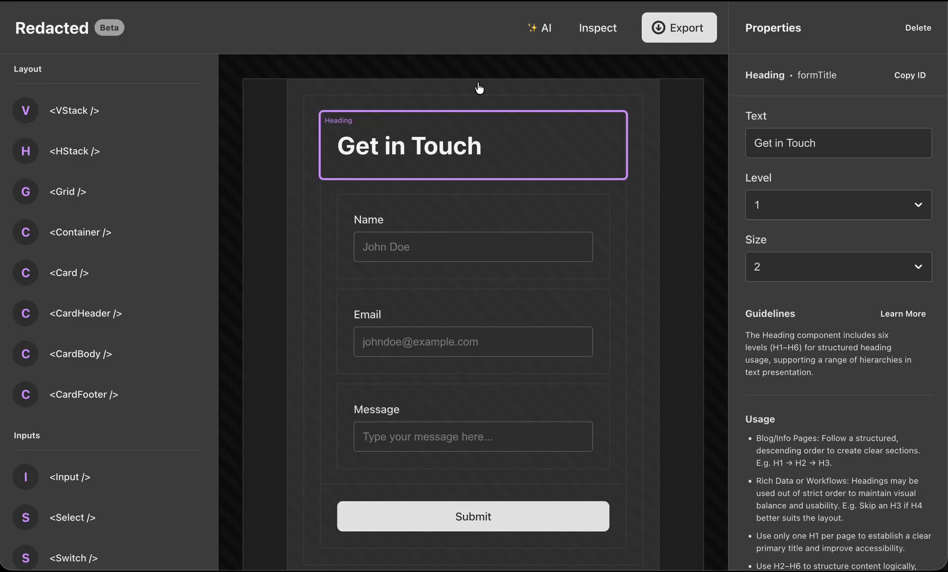
pyautogui.click(318, 106)
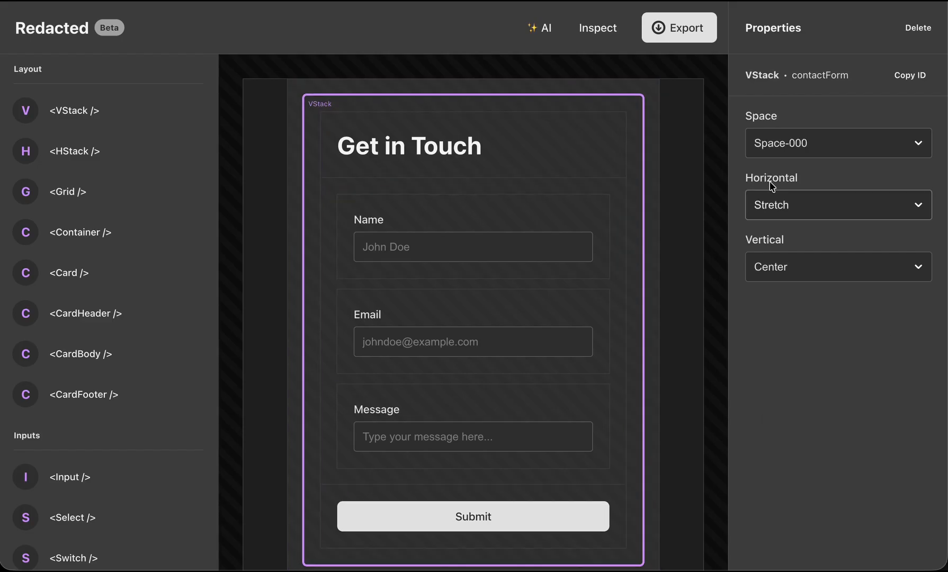
pyautogui.click(837, 143)
pyautogui.click(817, 175)
pyautogui.click(604, 29)
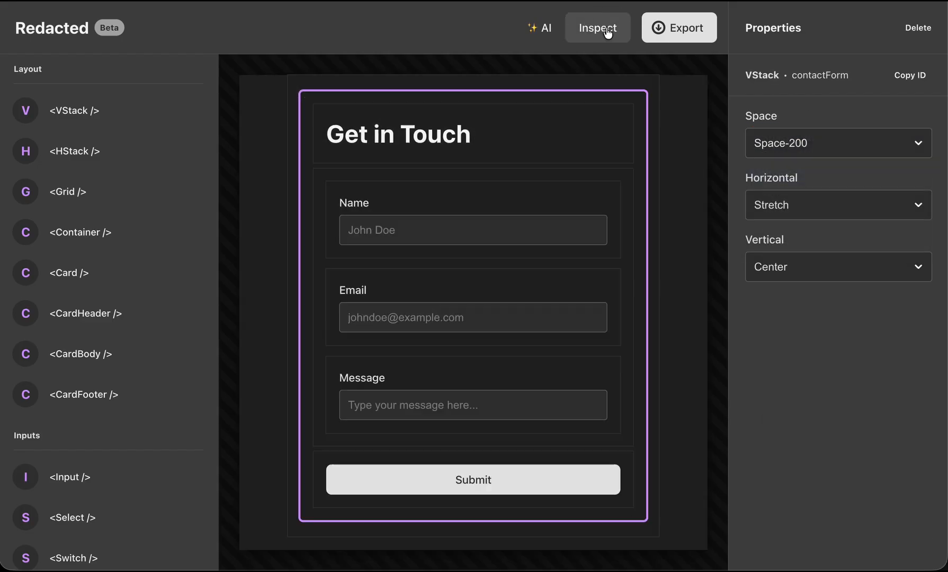
# Set the outer VStack's spacing to Space-400 and view the form without a selection.
pyautogui.click(838, 142)
pyautogui.click(840, 176)
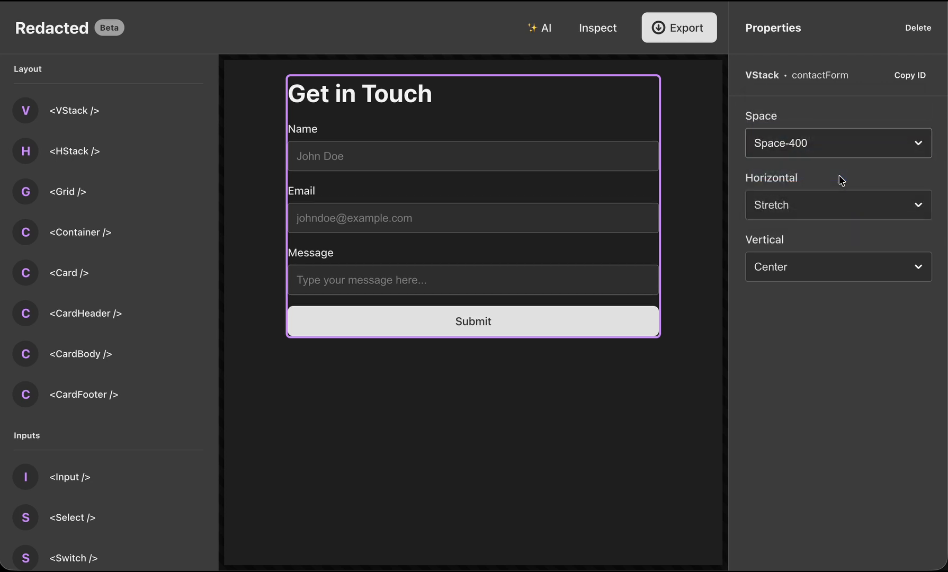
pyautogui.click(388, 496)
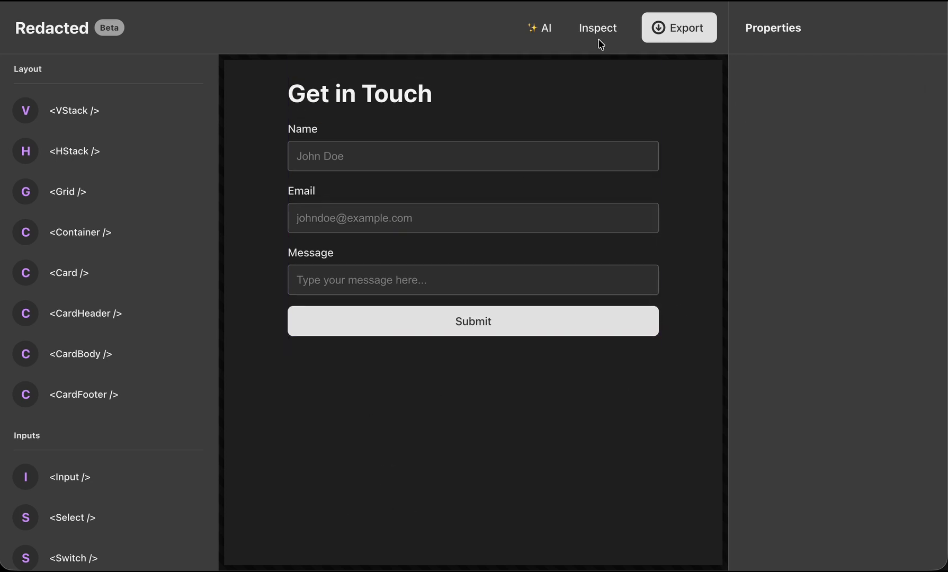
# Set the spacing of the form's outer VStack to Space-500 and preview the form.
pyautogui.click(623, 27)
pyautogui.click(331, 207)
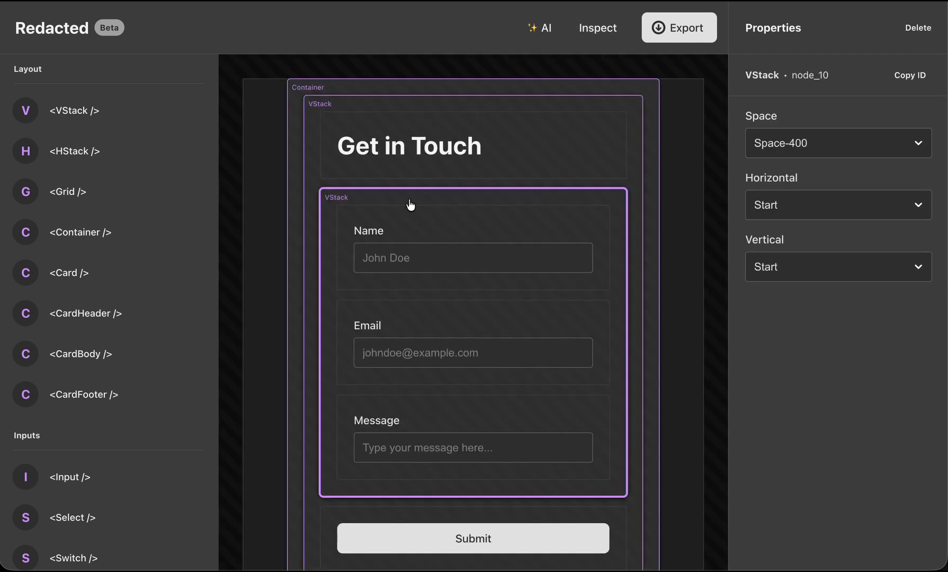
pyautogui.click(313, 101)
pyautogui.click(599, 28)
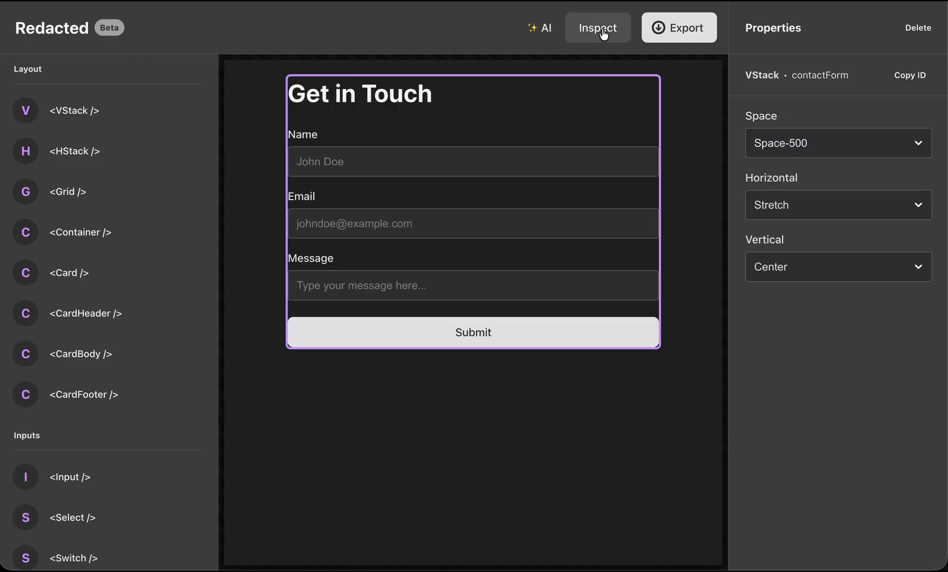
pyautogui.click(580, 499)
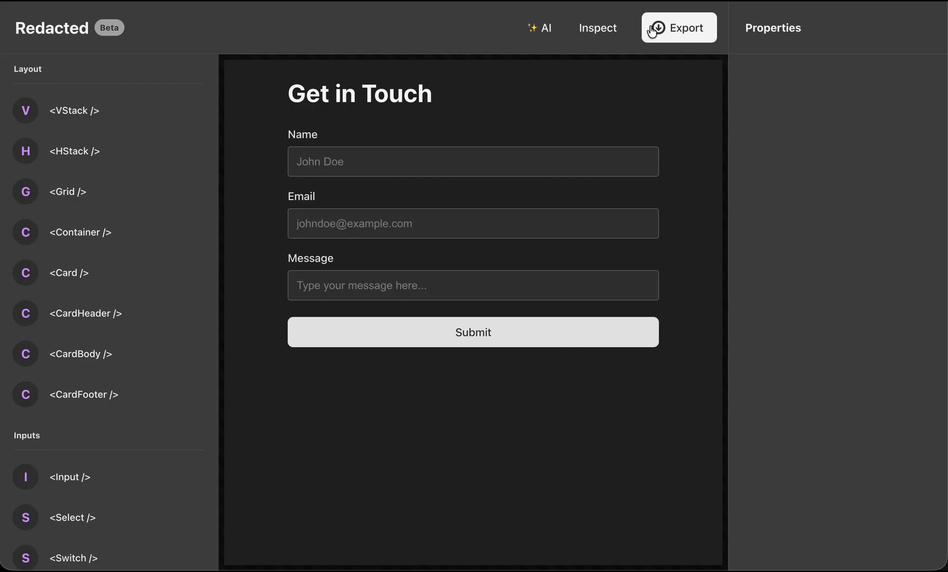
# Leave the preview and add an HStack below the Submit button inside the form's outer VStack.
pyautogui.click(359, 343)
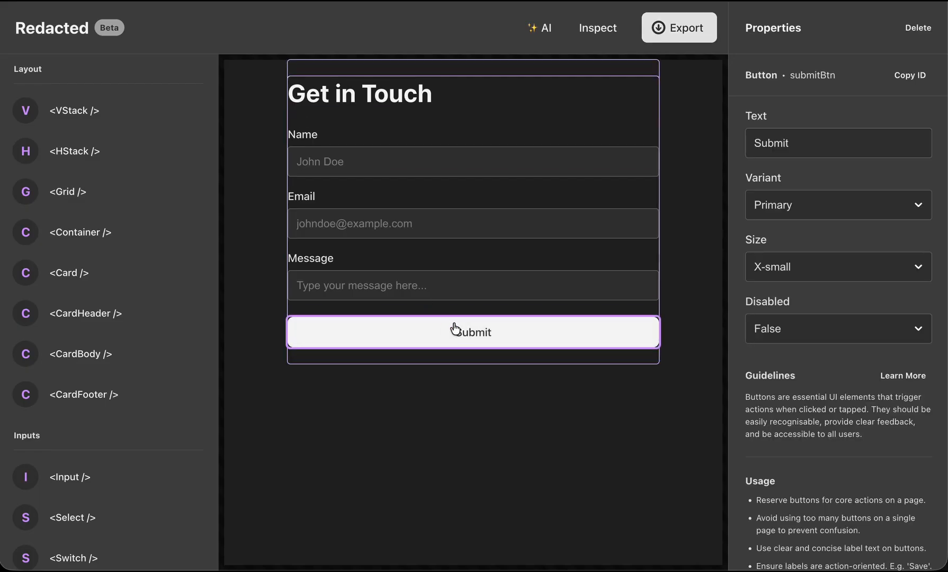
pyautogui.click(586, 30)
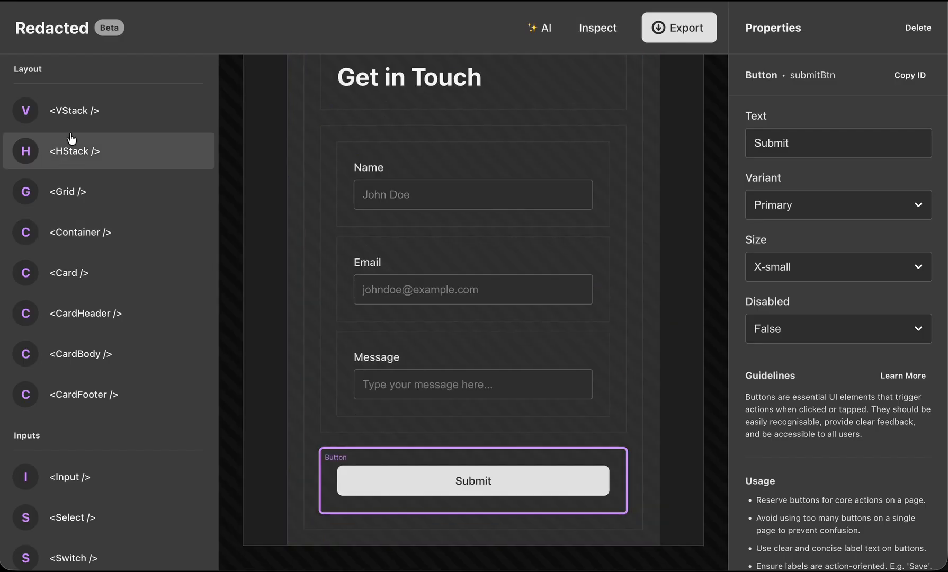
pyautogui.moveTo(70, 143); pyautogui.dragTo(339, 434)
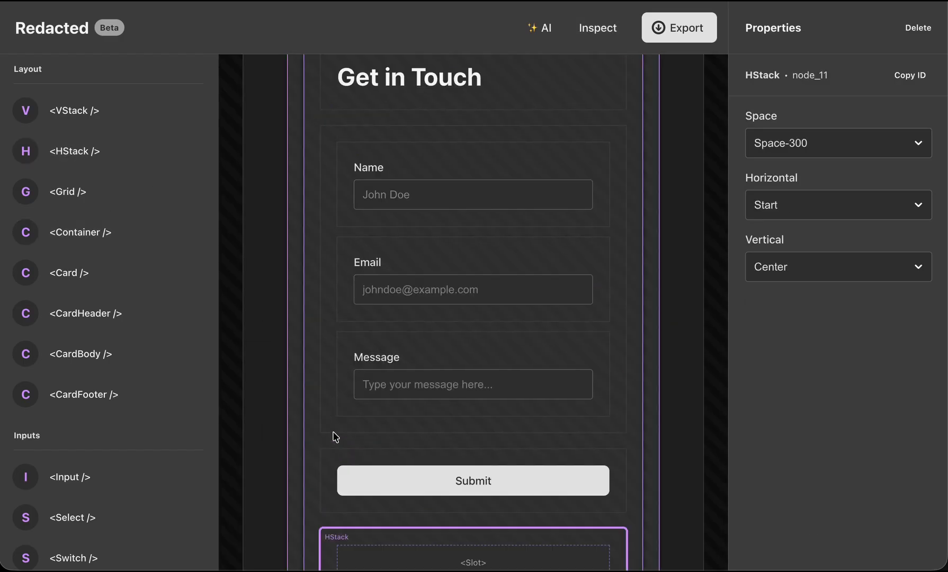
# Move the Submit button into the new HStack and preview the form without a selection.
pyautogui.moveTo(329, 374); pyautogui.dragTo(358, 490)
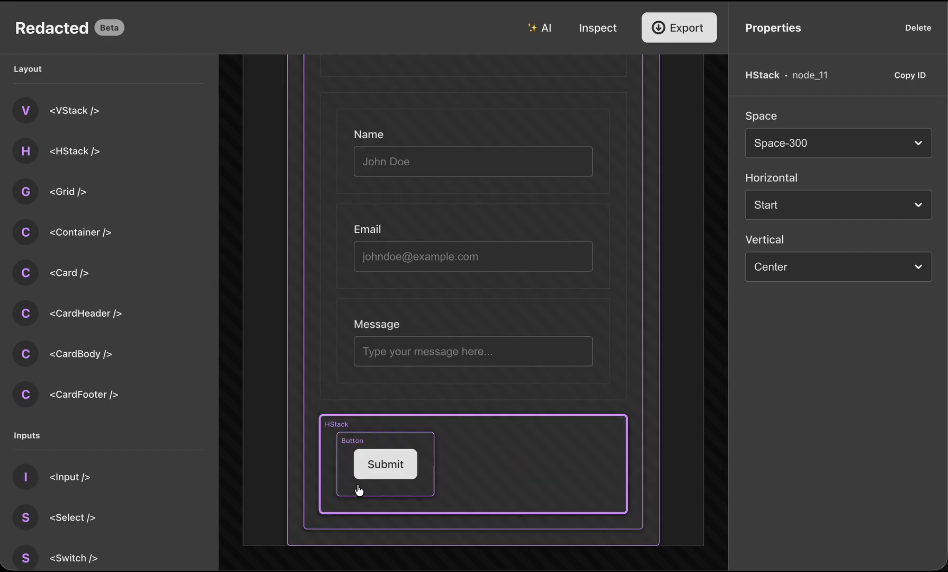
pyautogui.click(594, 32)
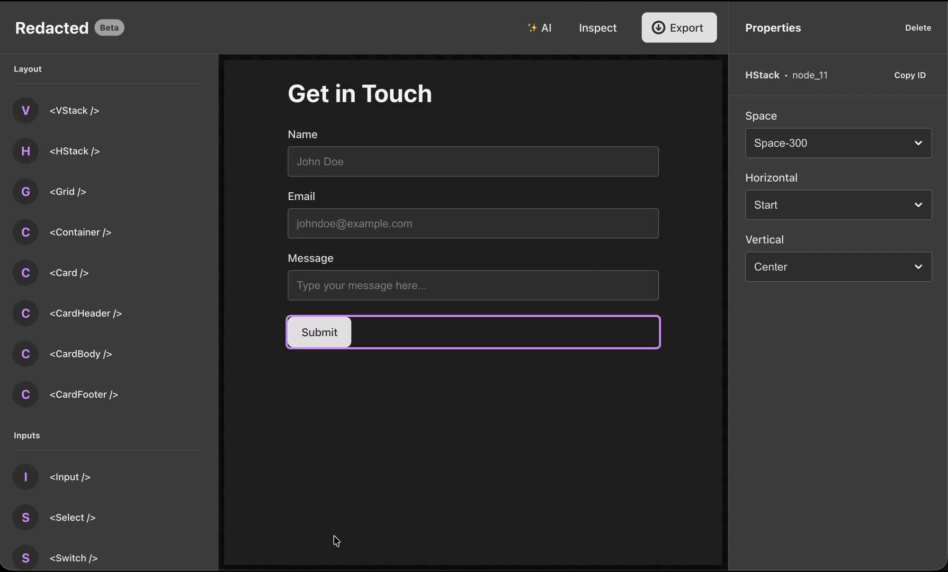
pyautogui.click(335, 540)
# Leave the preview and set the horizontal alignment of the HStack around the Submit button to End.
pyautogui.click(585, 43)
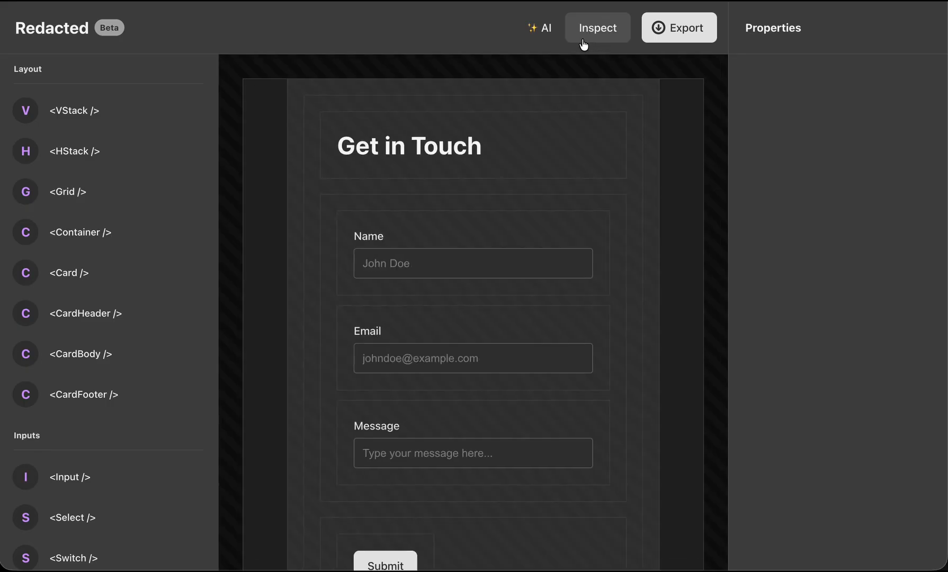
pyautogui.scroll(-3, 455, 345)
pyautogui.click(337, 440)
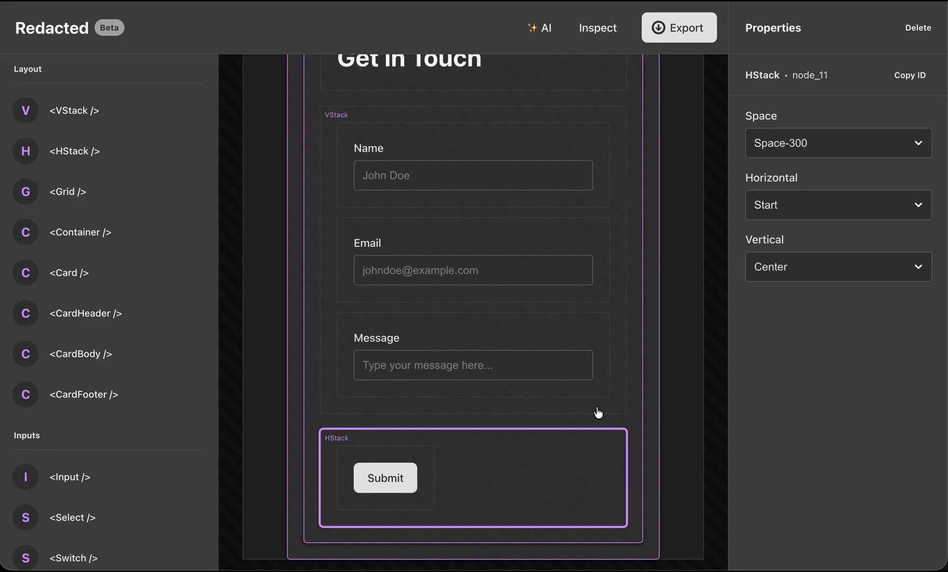
pyautogui.click(851, 203)
pyautogui.click(849, 245)
pyautogui.click(839, 216)
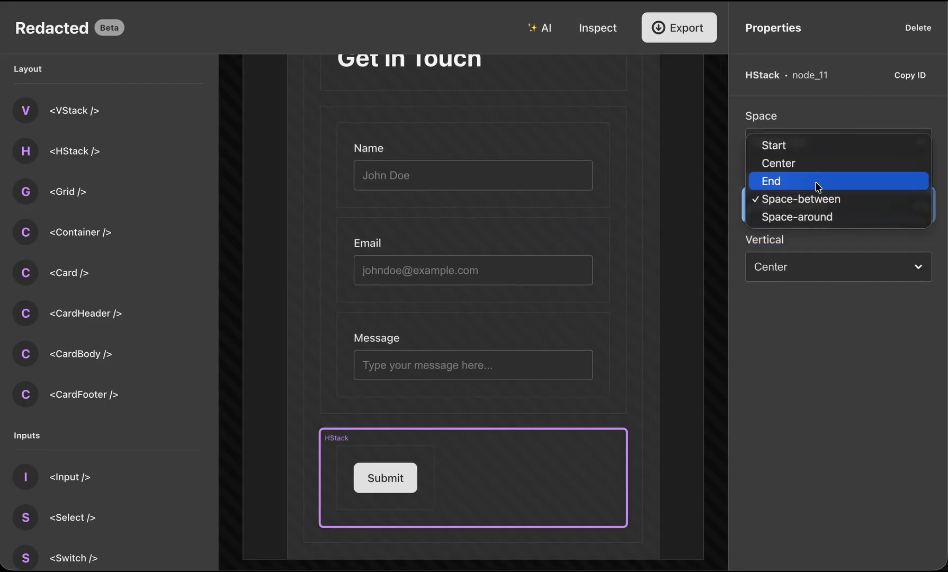
pyautogui.click(818, 183)
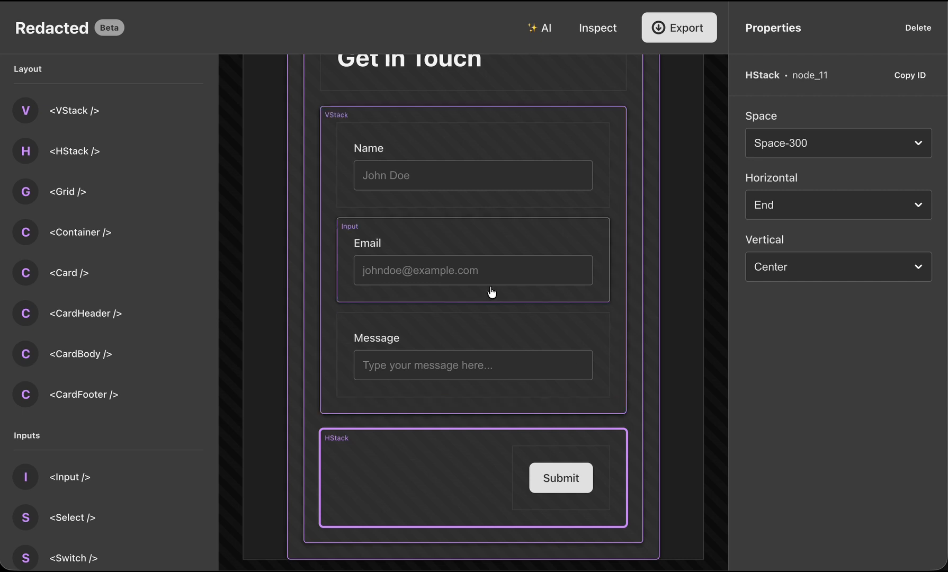
# Add a Button before Submit inside the HStack and set its text to "Cancel".
pyautogui.scroll(-6, 78, 426)
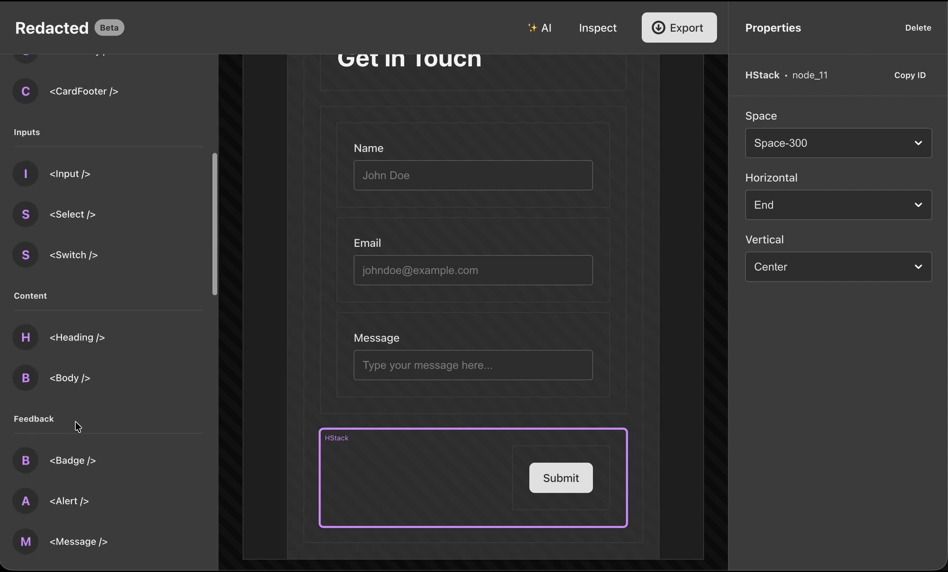
pyautogui.scroll(-4, 79, 476)
pyautogui.moveTo(69, 433); pyautogui.dragTo(621, 469)
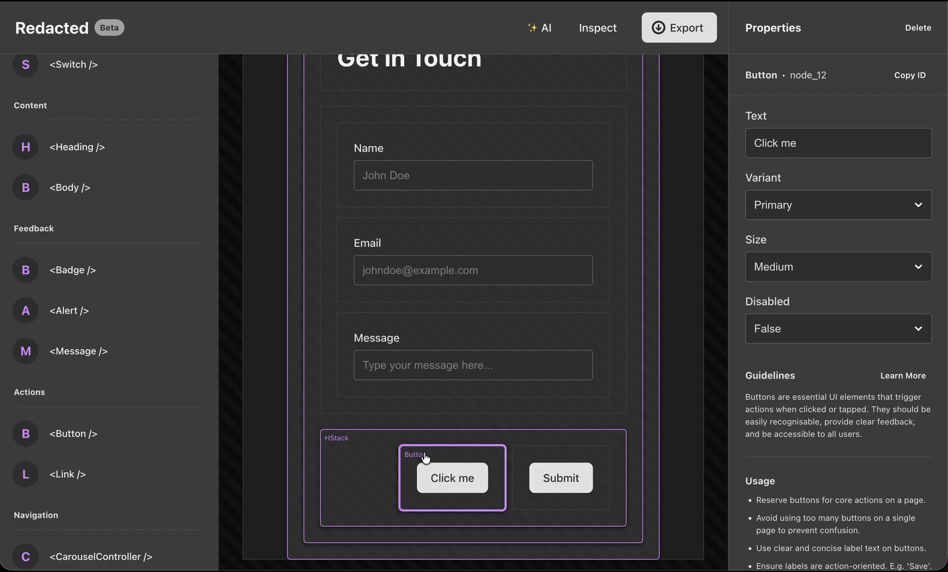
pyautogui.write('Cancel')
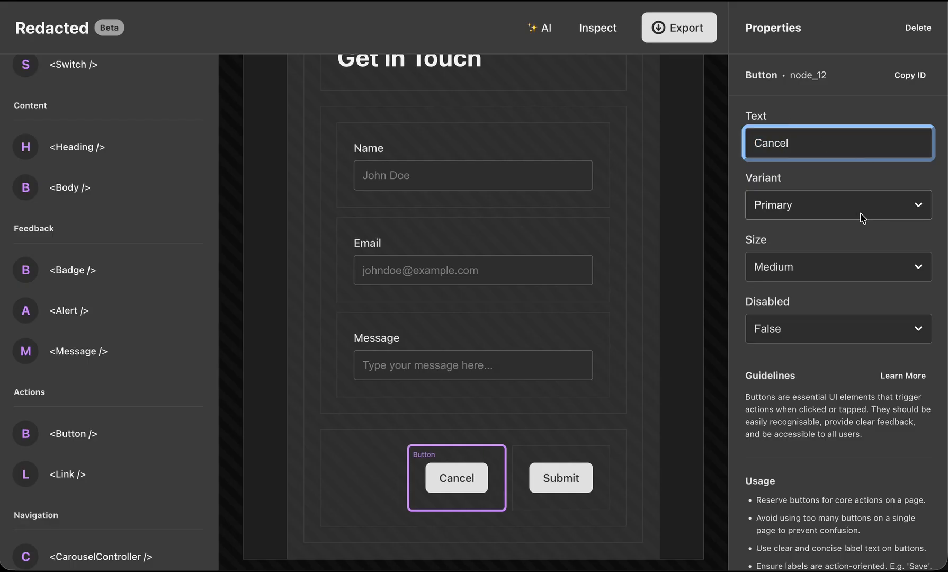
# Set the Cancel button's variant to Tertiary and preview the form without a selection.
pyautogui.click(860, 213)
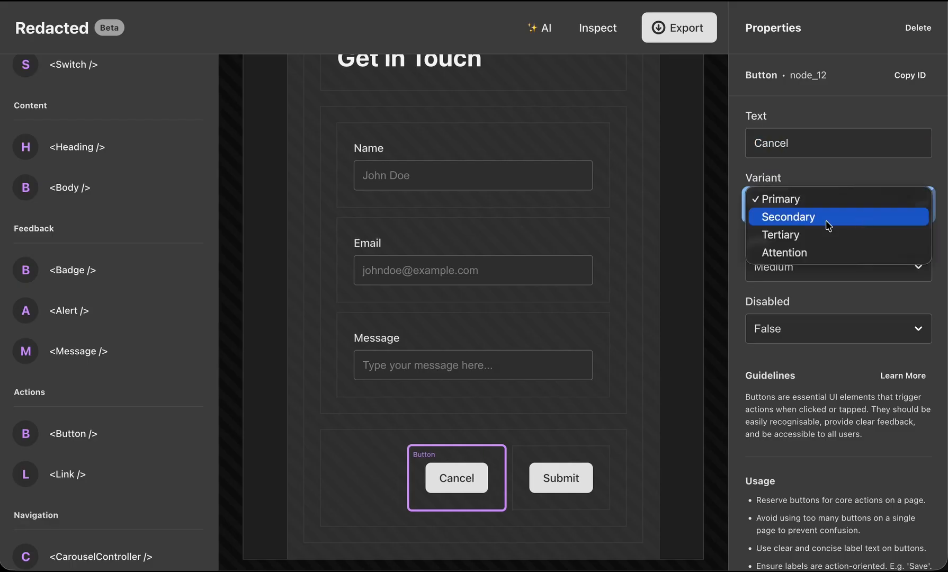
pyautogui.click(797, 235)
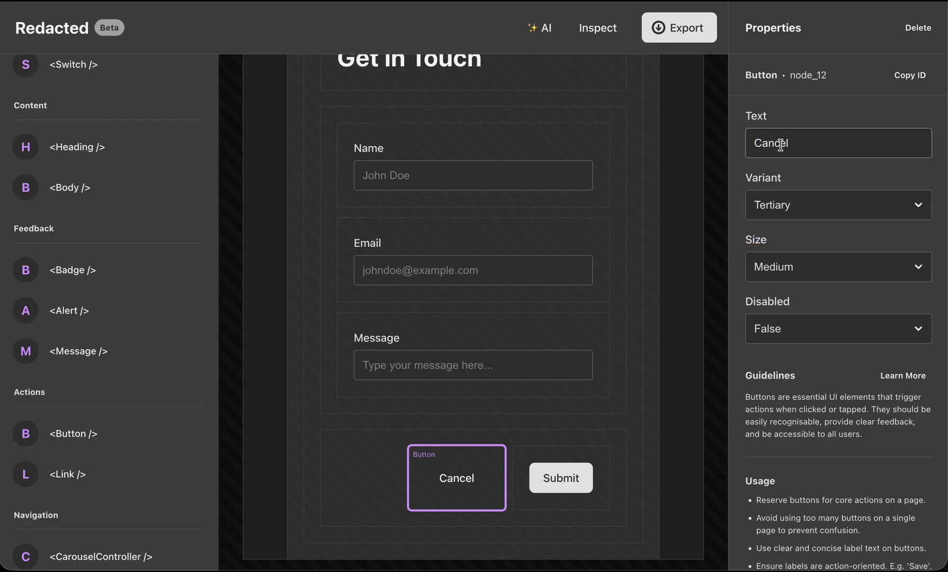
pyautogui.click(598, 28)
pyautogui.click(546, 485)
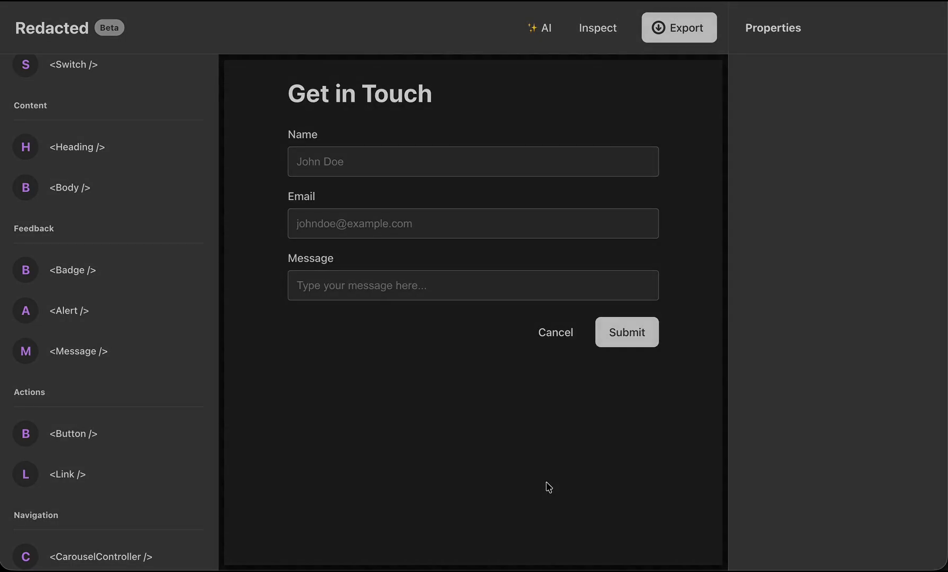